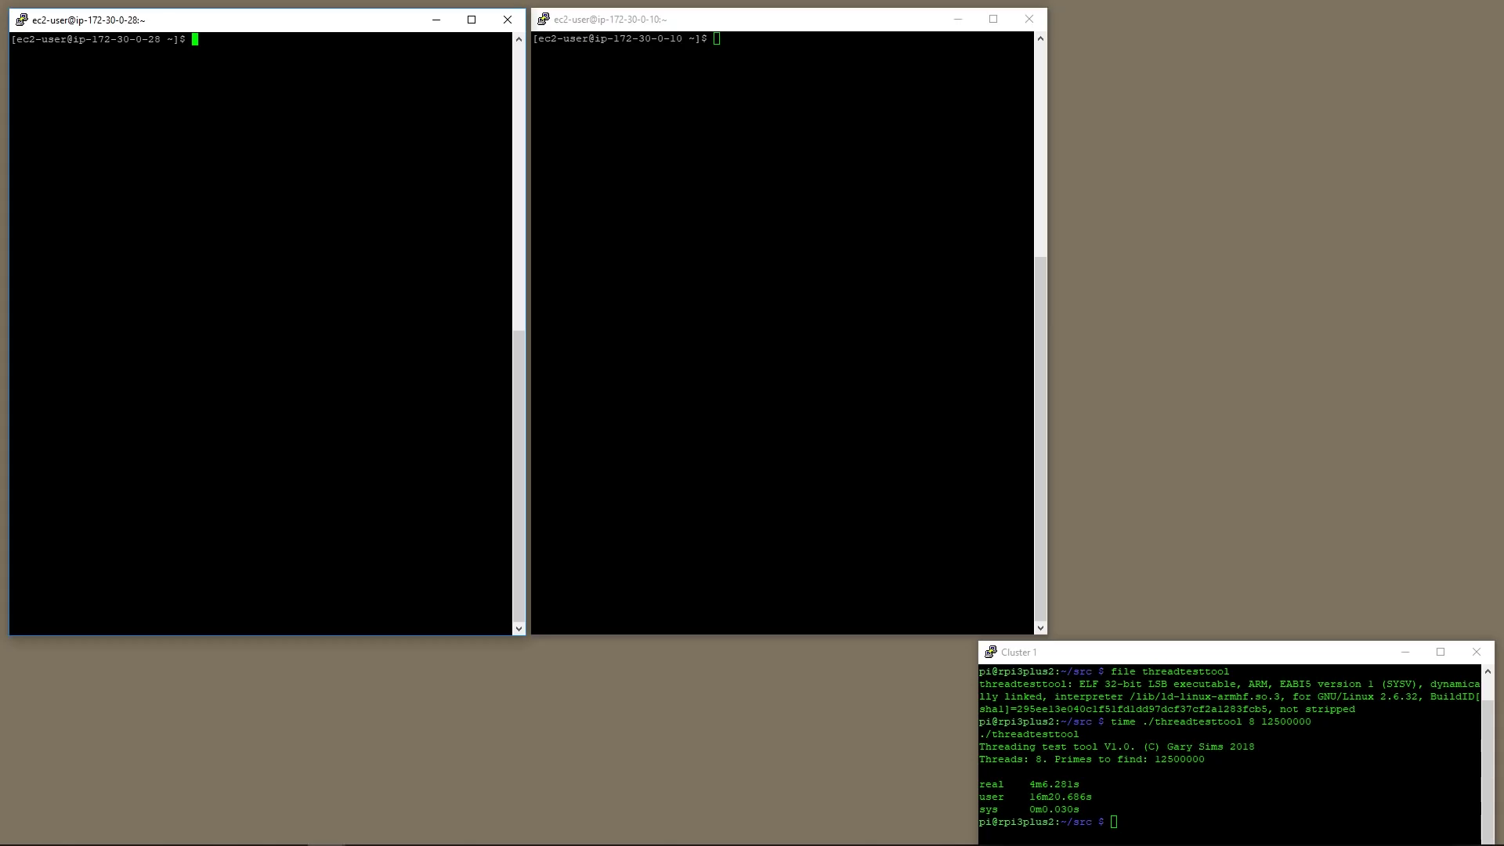
# - Display the CPU details of the ip-172-30-0-28 instance with lscpu and highlight part of its processor model name
pyautogui.moveTo(979, 709); pyautogui.dragTo(1206, 759)
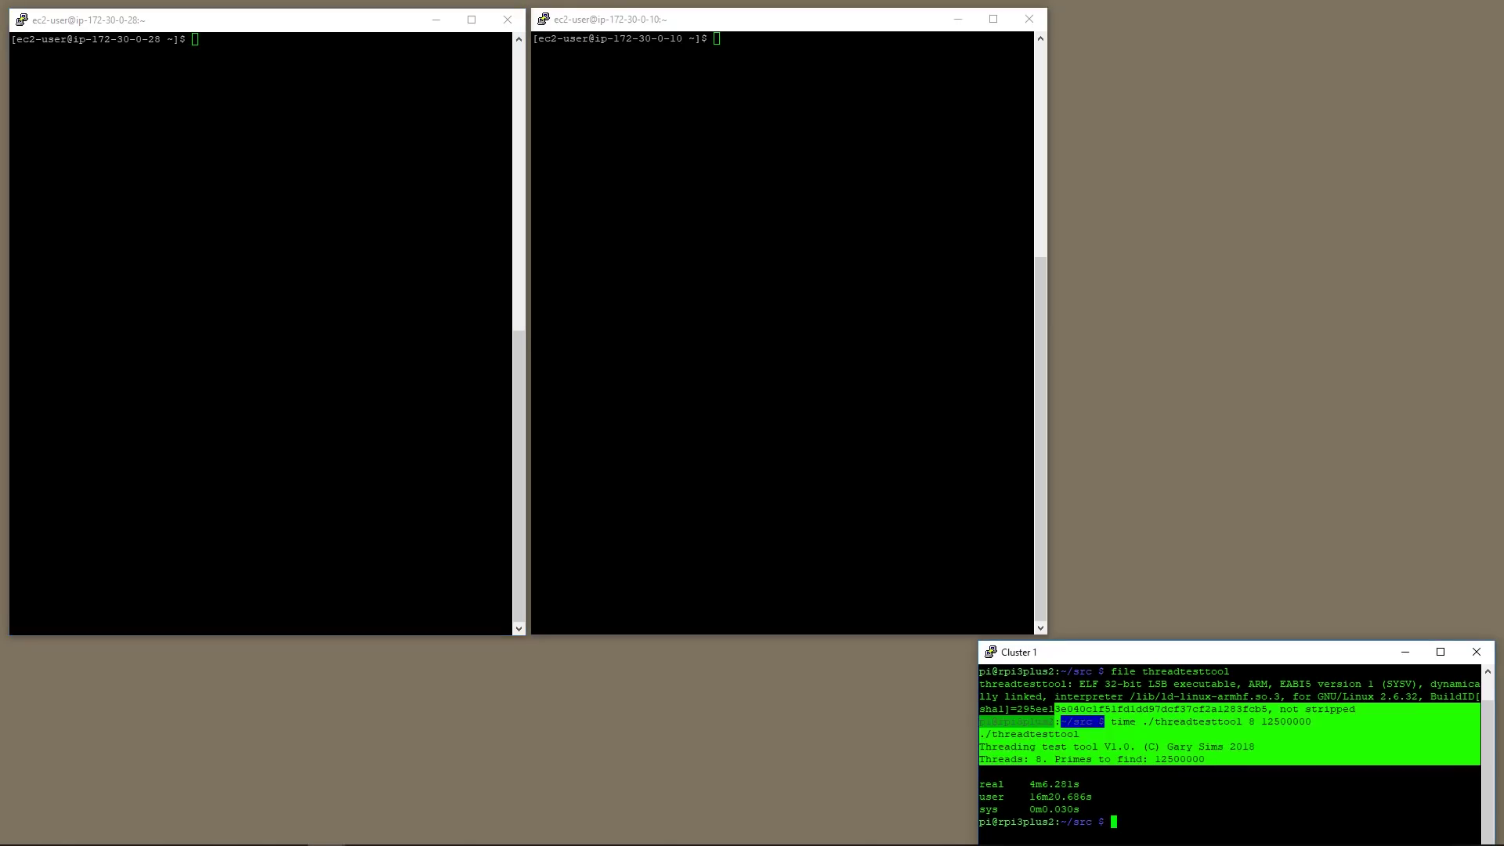
pyautogui.click(1206, 760)
pyautogui.click(195, 40)
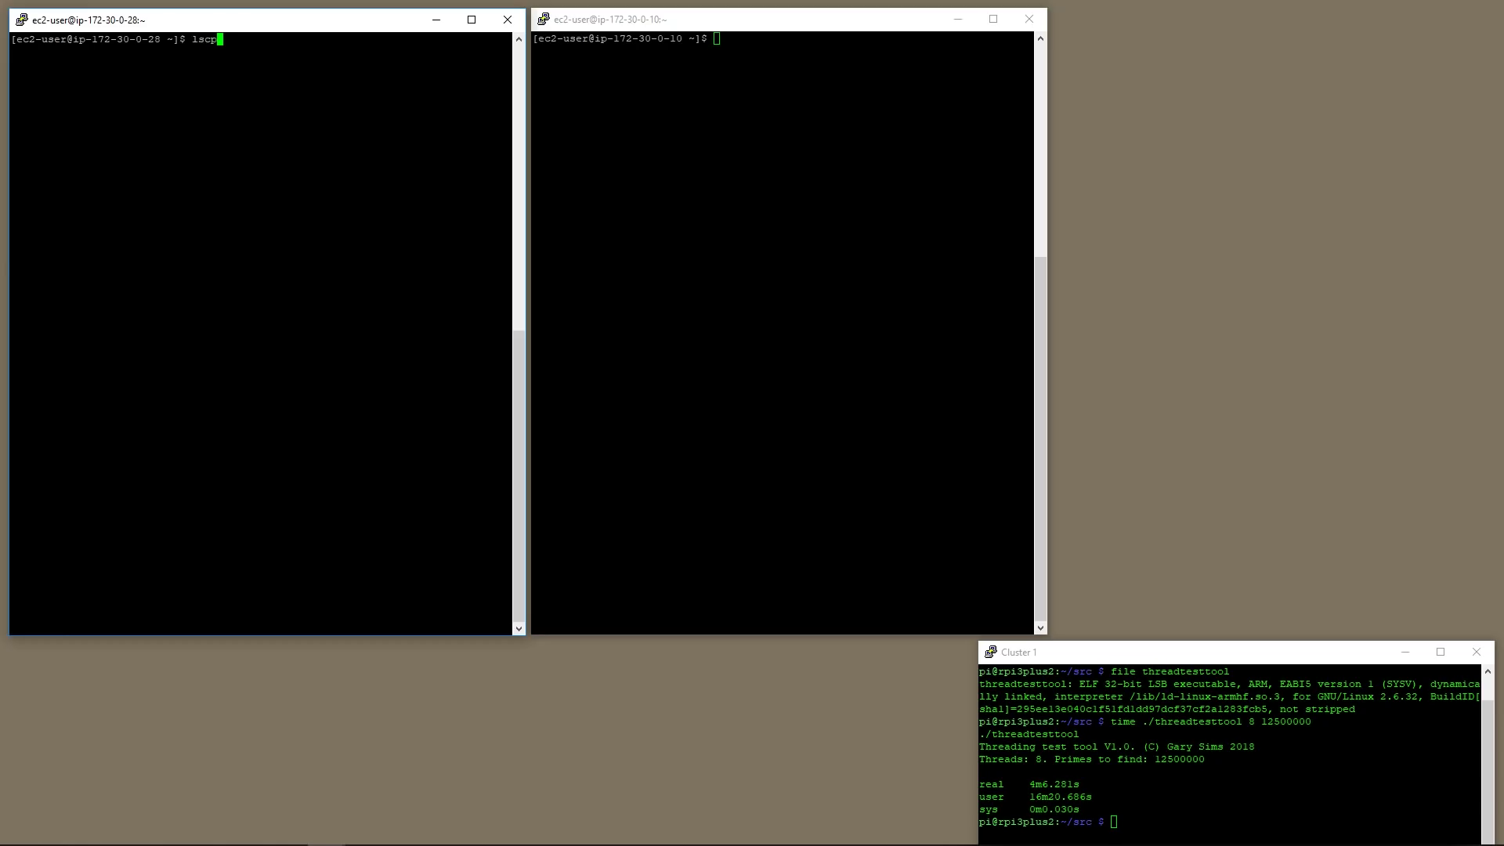
pyautogui.write('lscpu')
pyautogui.press('Return')
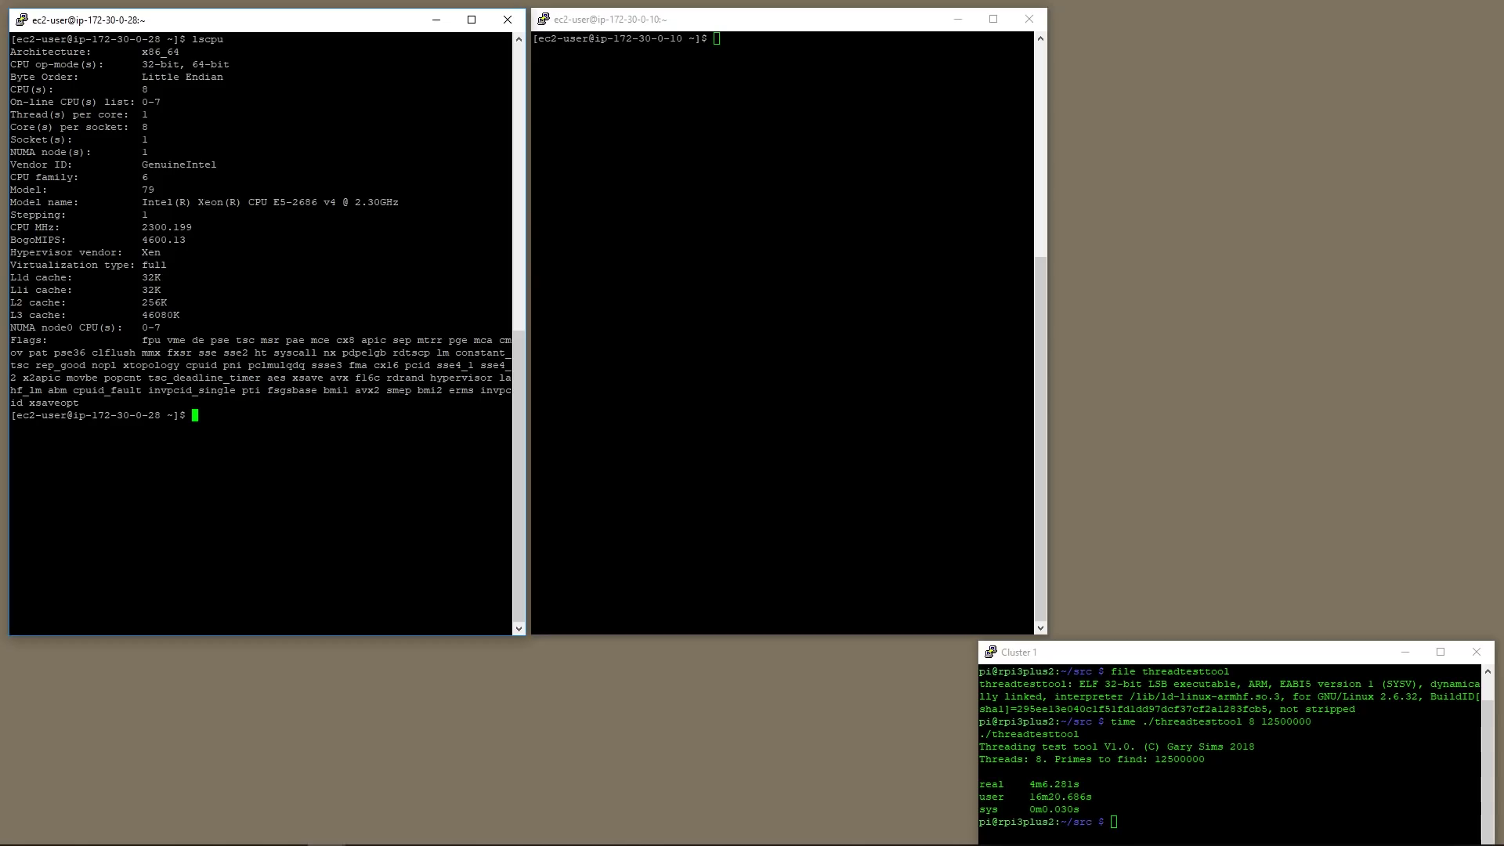
pyautogui.moveTo(292, 202); pyautogui.dragTo(337, 202)
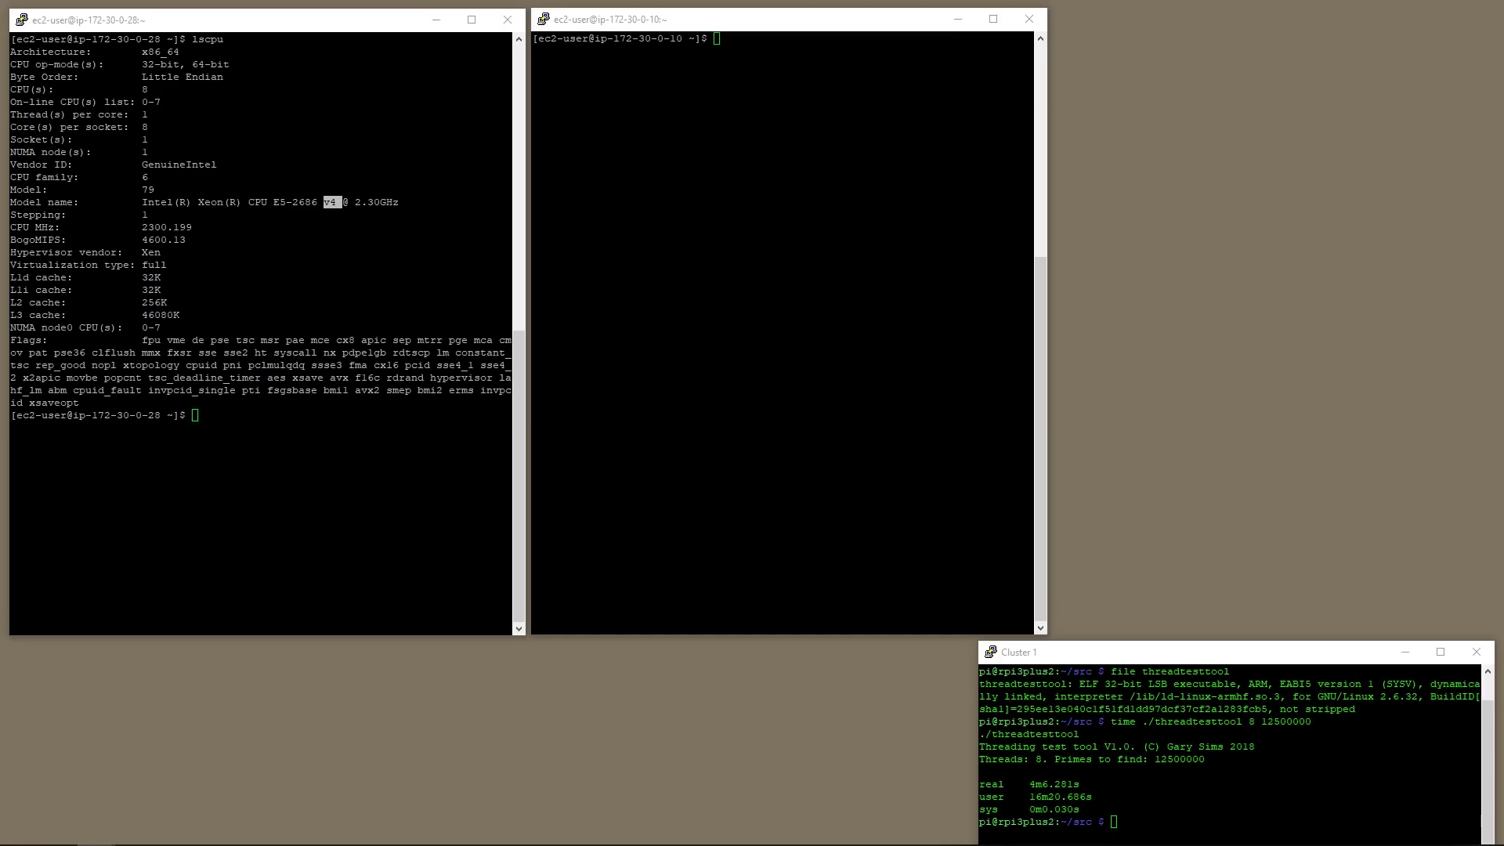
# - Display the CPU details of the ip-172-30-0-10 instance with lscpu and check its architecture and CPU count
pyautogui.hotkey('alt', 'Tab')
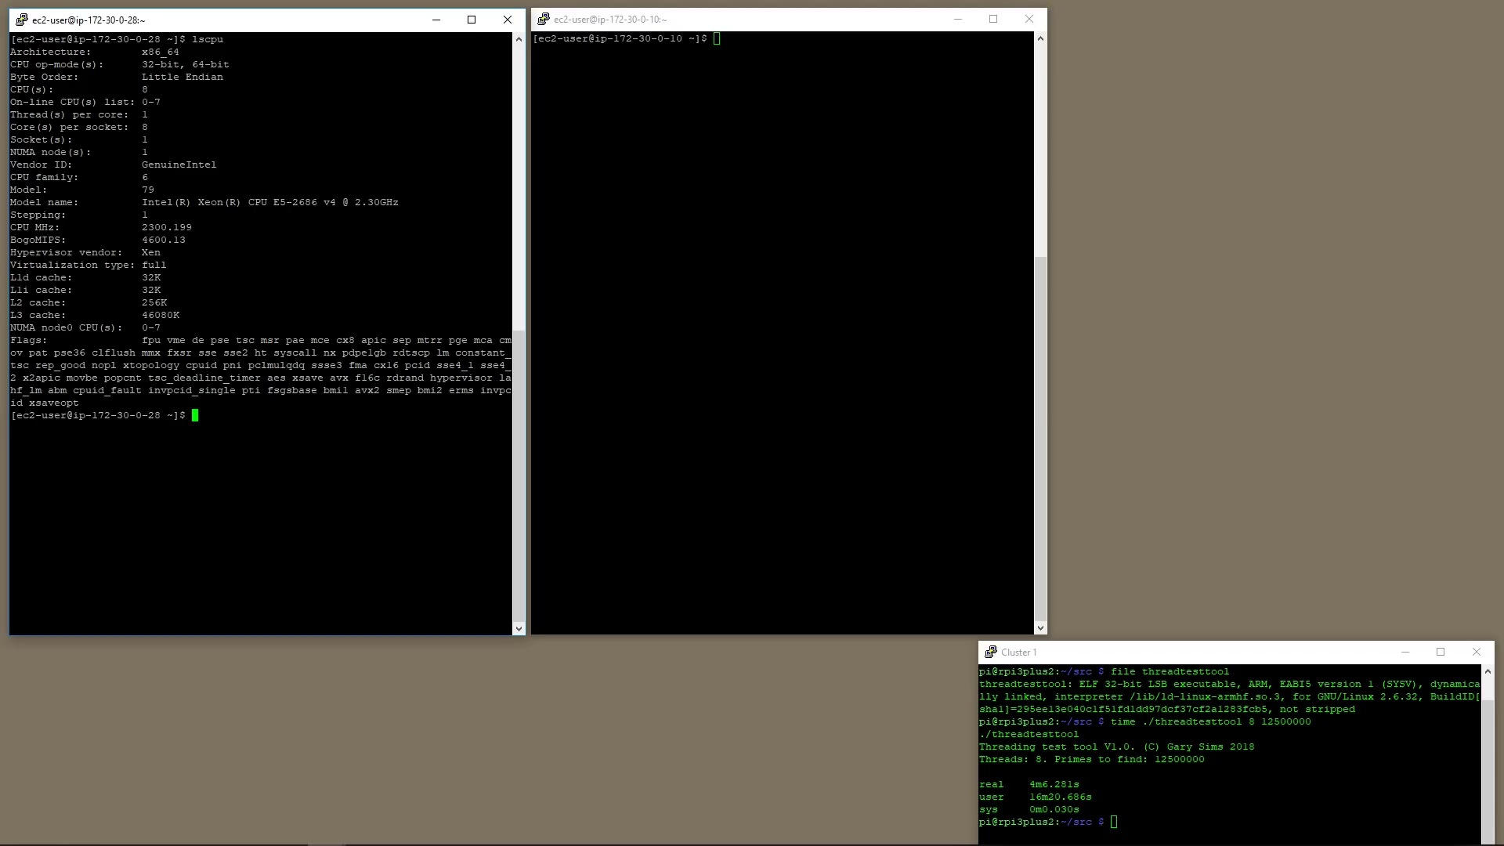
pyautogui.hotkey('alt', 'Tab')
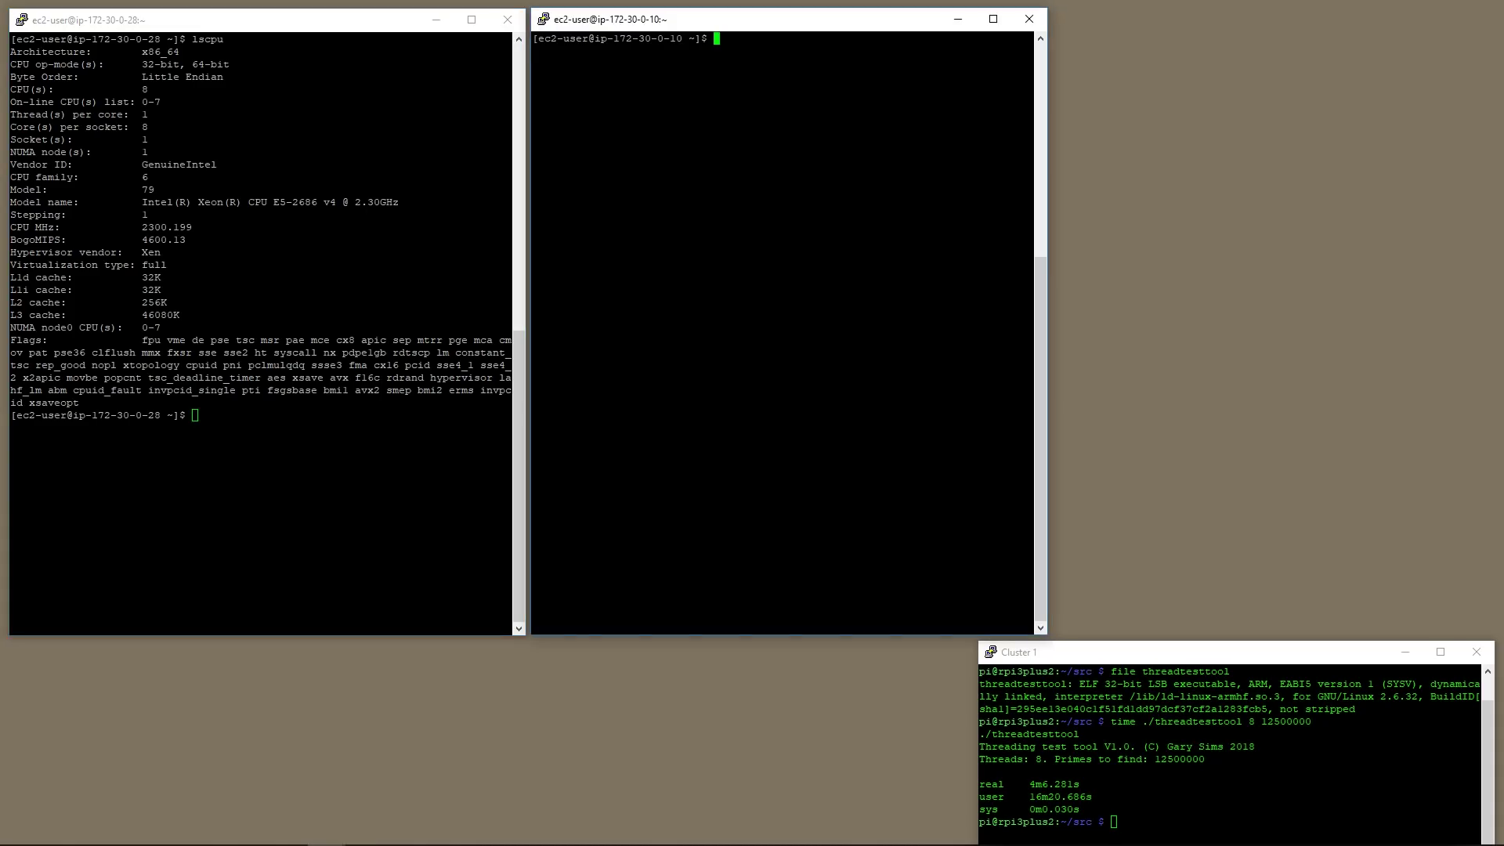
pyautogui.write('lscpu')
pyautogui.press('Return')
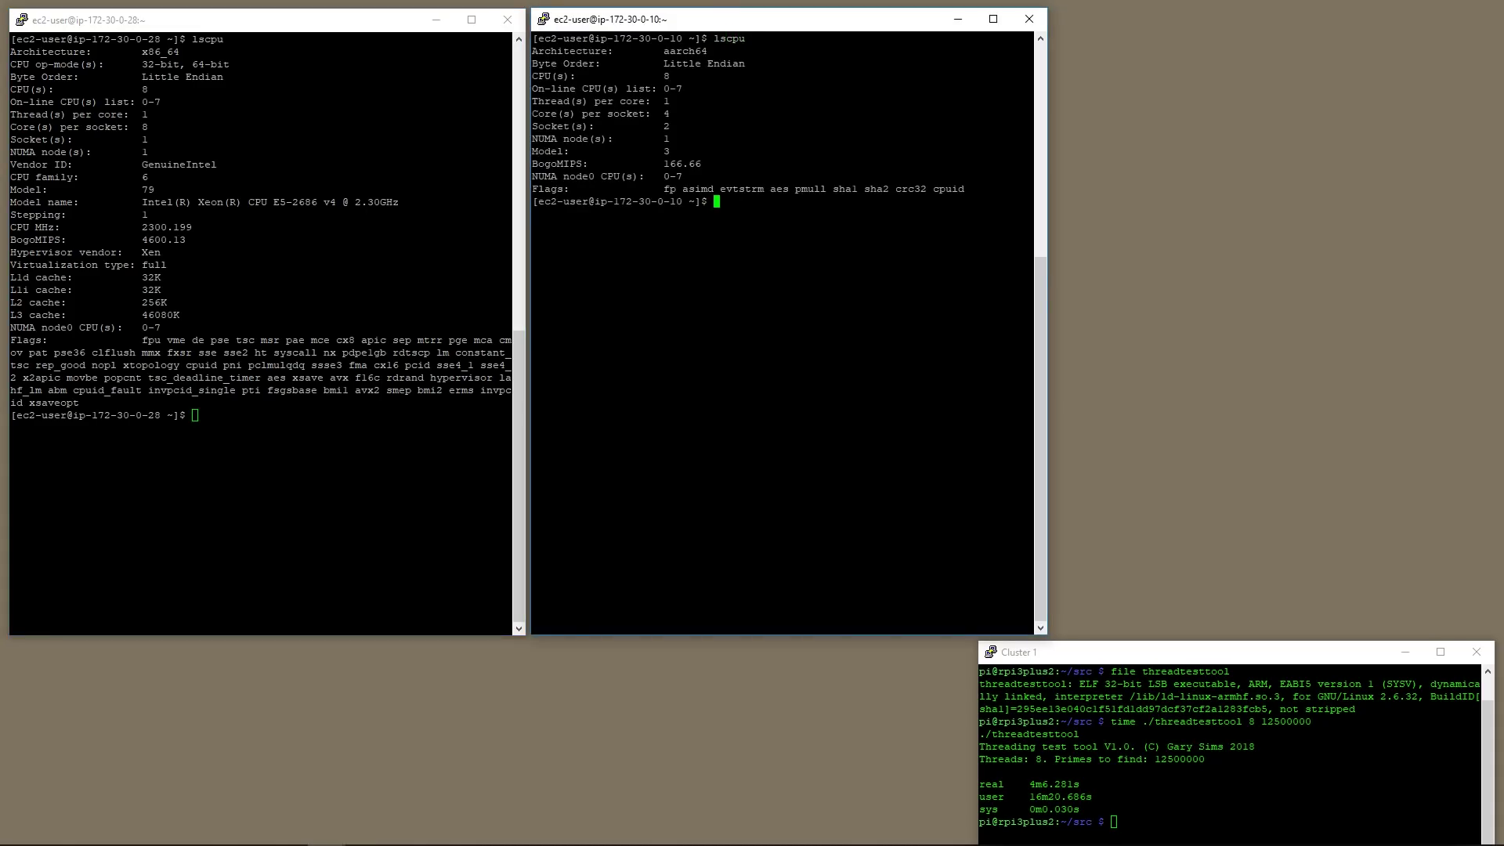
pyautogui.doubleClick(686, 51)
pyautogui.click(663, 76)
# - Check the binary format of ./threadtesttool on ip-172-30-0-28 with the file command and highlight the architecture part
pyautogui.click(194, 415)
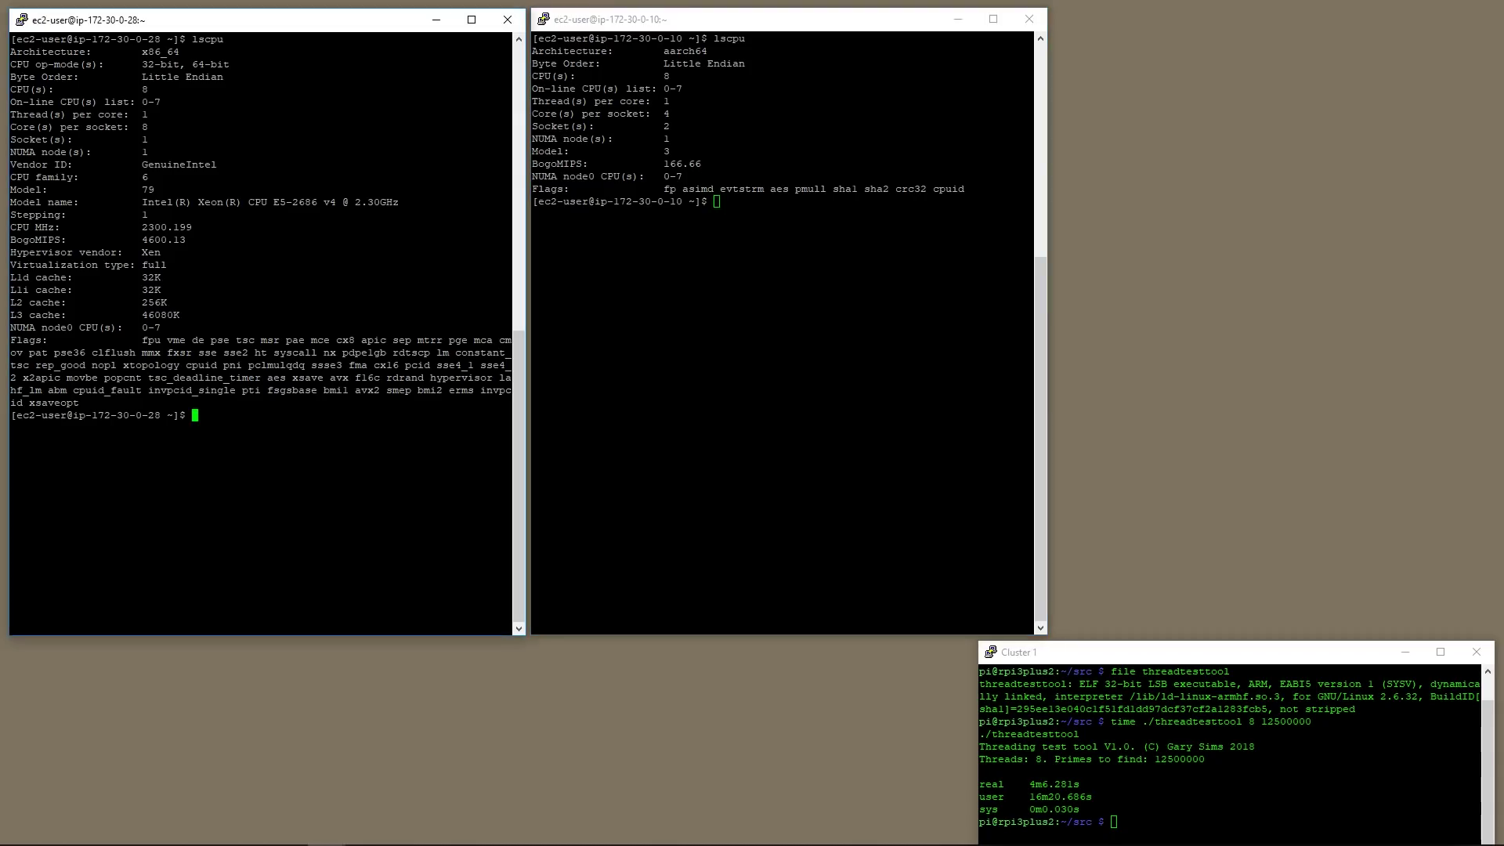
pyautogui.write('file ./thre')
pyautogui.press('Tab')
pyautogui.press('Return')
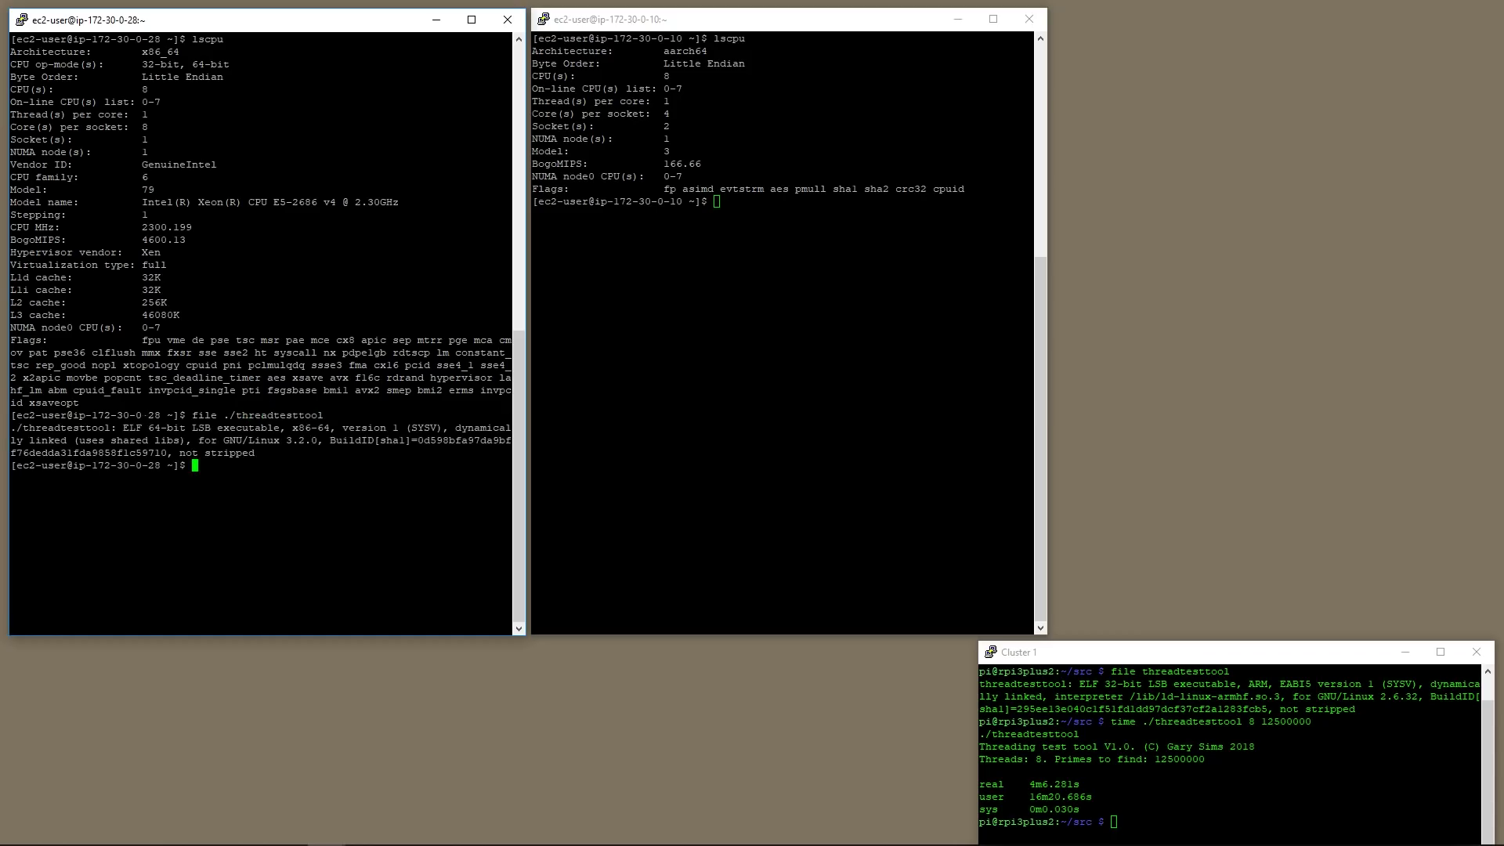
pyautogui.moveTo(142, 428); pyautogui.dragTo(327, 427)
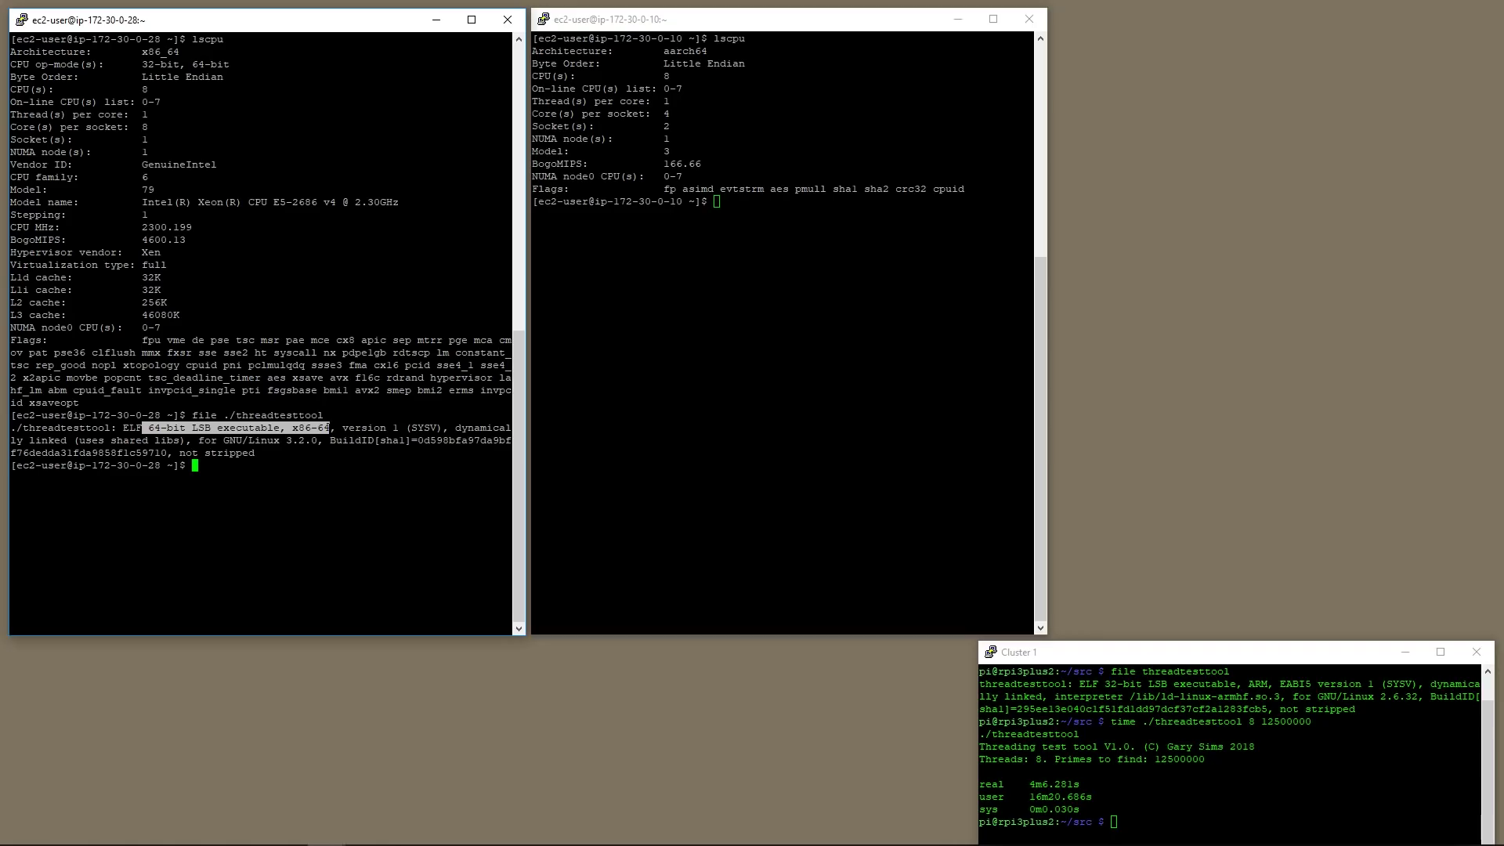
# - Run file on ./threadtesttool on ip-172-30-0-10 and highlight the architecture its executable was built for
pyautogui.click(716, 201)
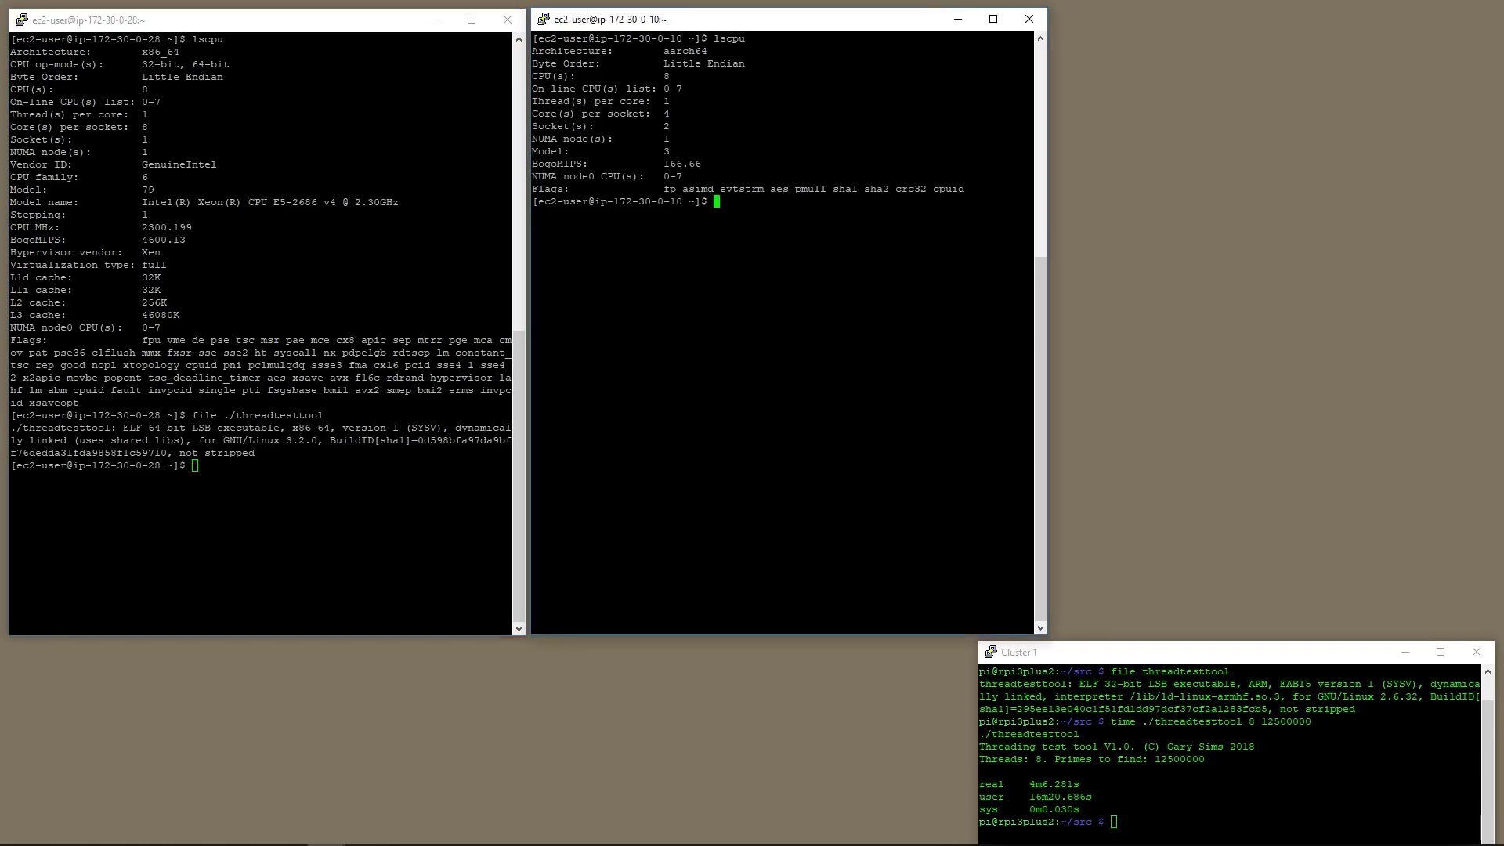
pyautogui.write('file ./th')
pyautogui.press('Tab')
pyautogui.press('Return')
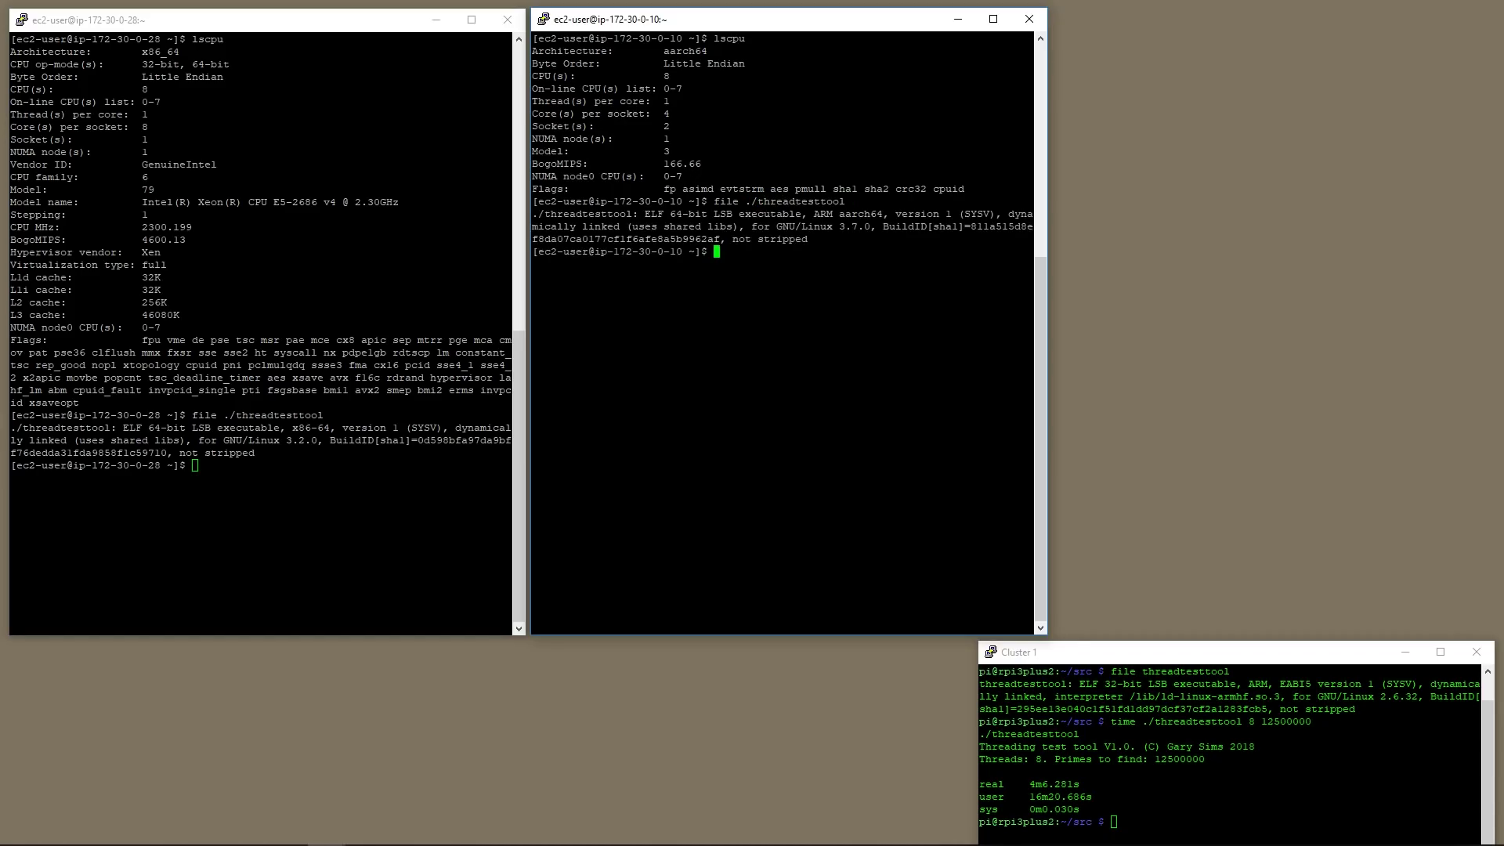
pyautogui.doubleClick(676, 214)
pyautogui.doubleClick(852, 214)
# - Clear the terminal screens of both the ip-172-30-0-28 and ip-172-30-0-10 sessions
pyautogui.click(195, 465)
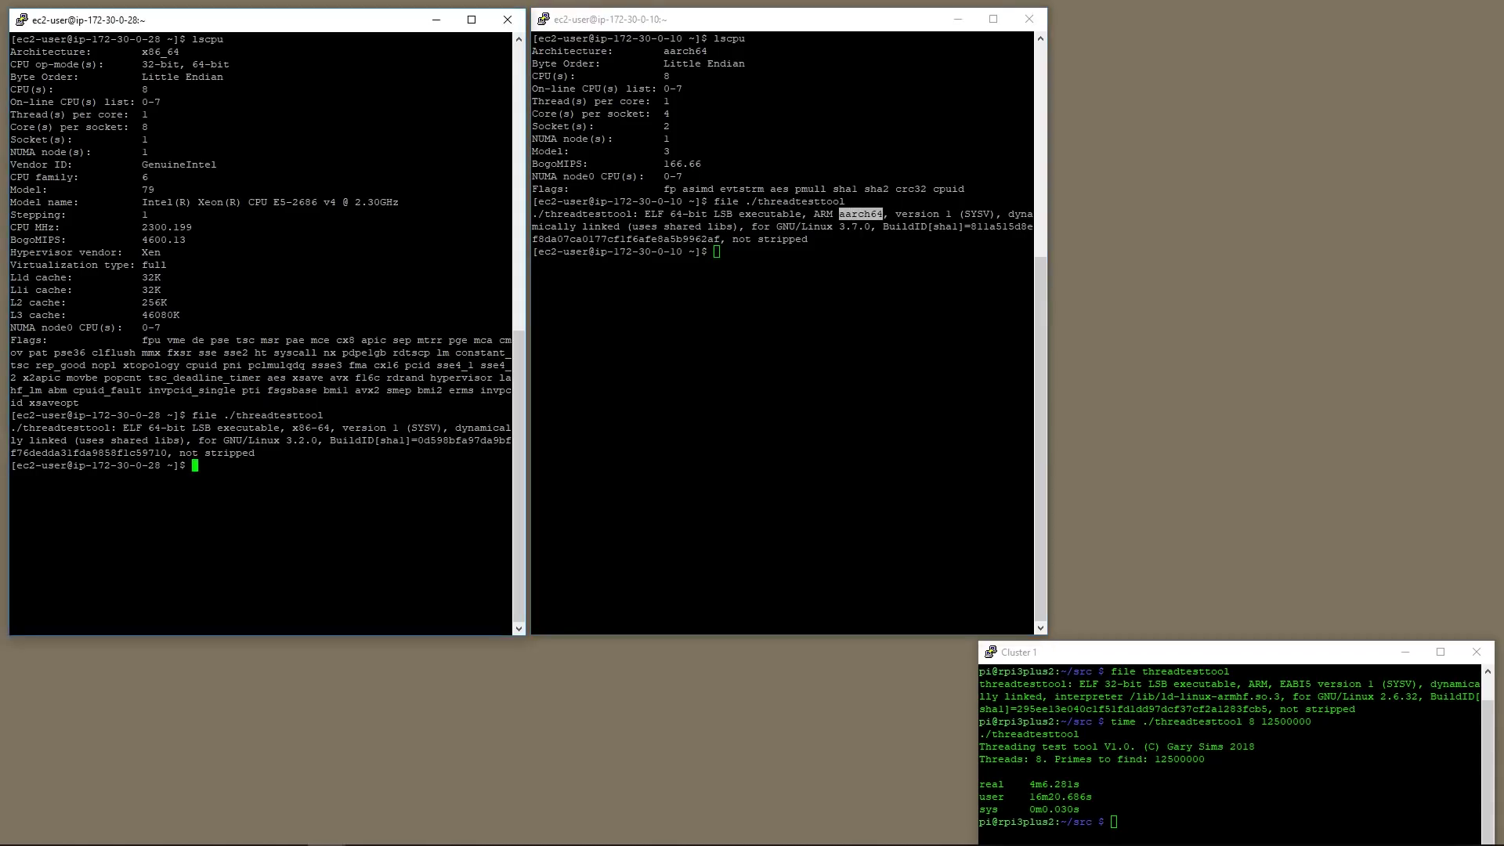
pyautogui.click(717, 252)
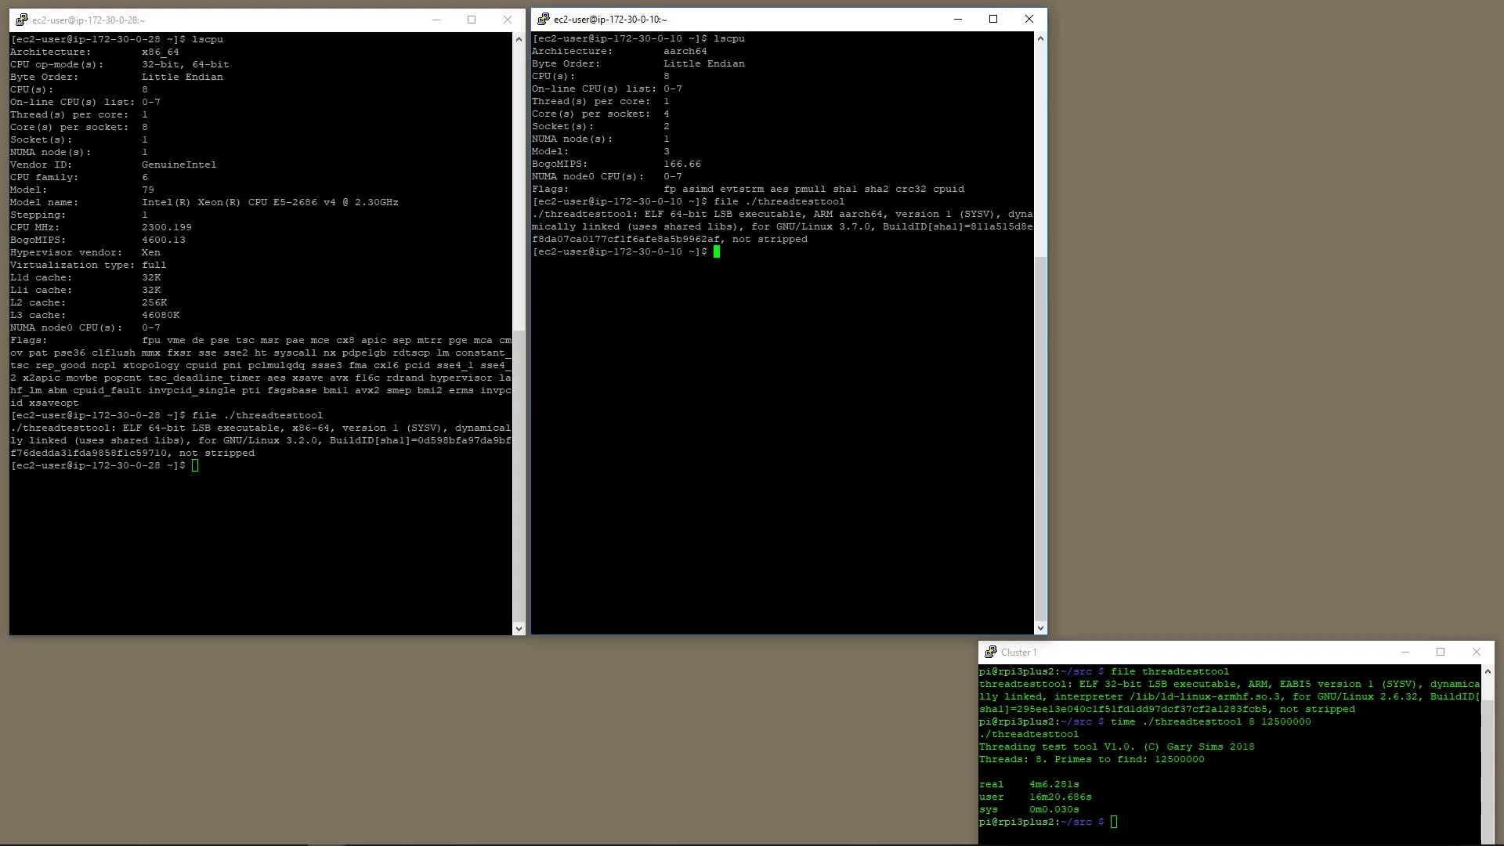
pyautogui.click(195, 465)
pyautogui.write('clear')
pyautogui.press('Return')
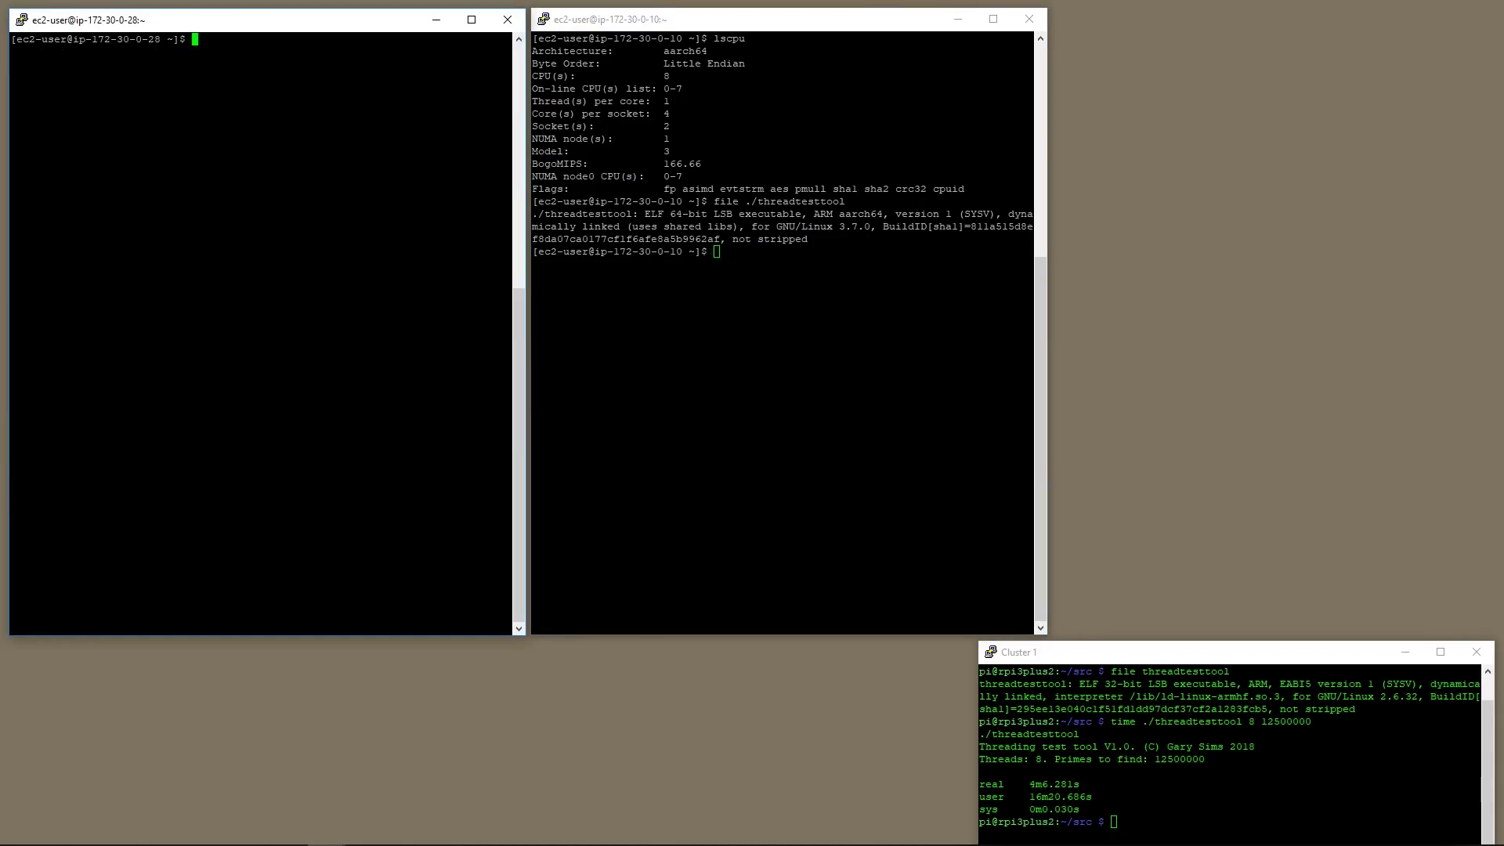
pyautogui.click(717, 252)
pyautogui.write('clear')
pyautogui.press('Return')
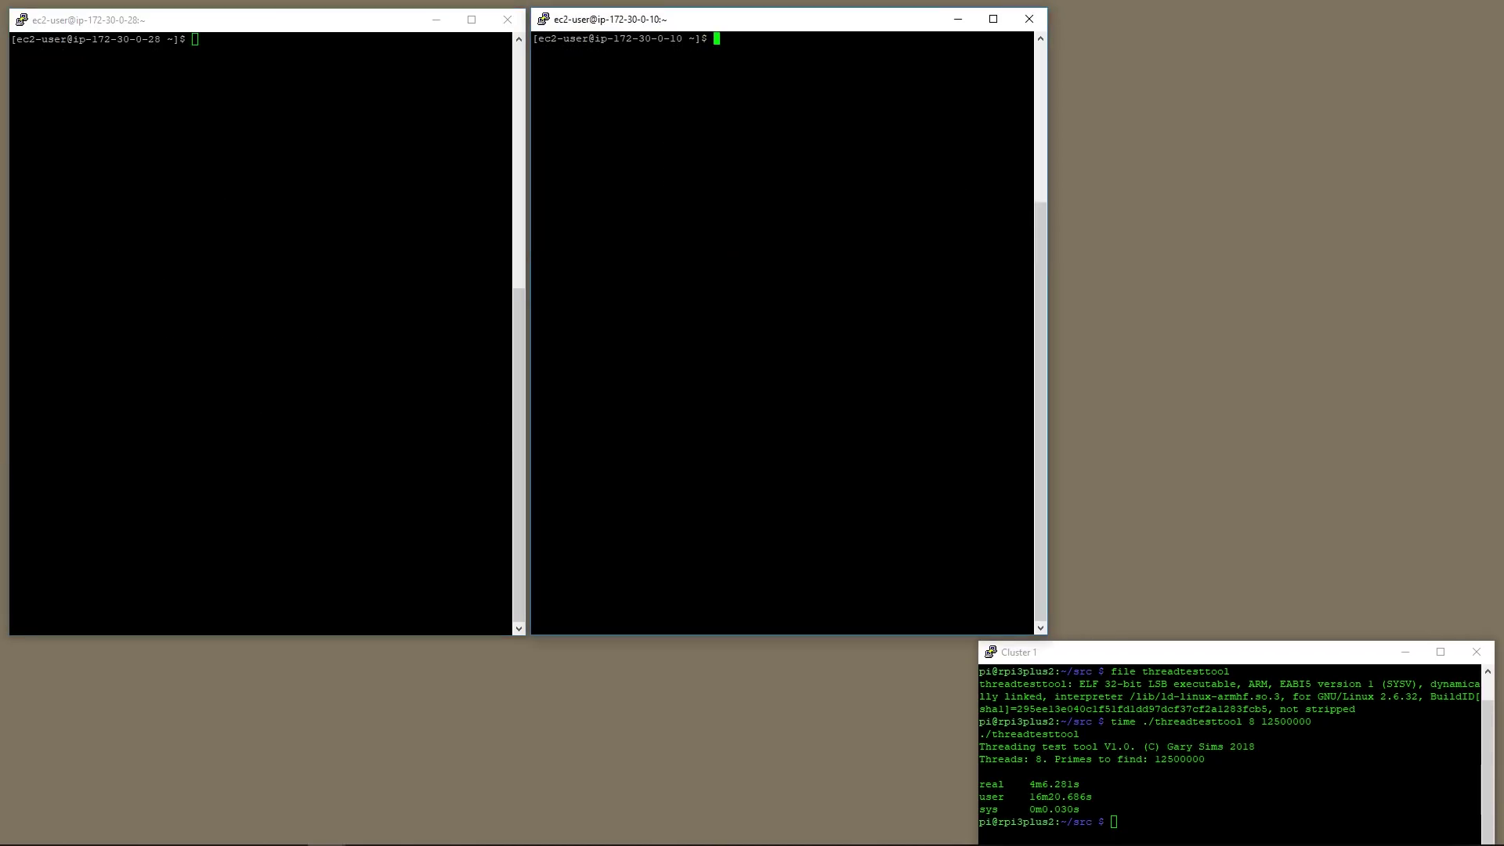
# - Enter time ./threadtesttool 8 12500000 on both ip-172-30-0-28 and ip-172-30-0-10, and start the two runs one right after the other
pyautogui.click(195, 40)
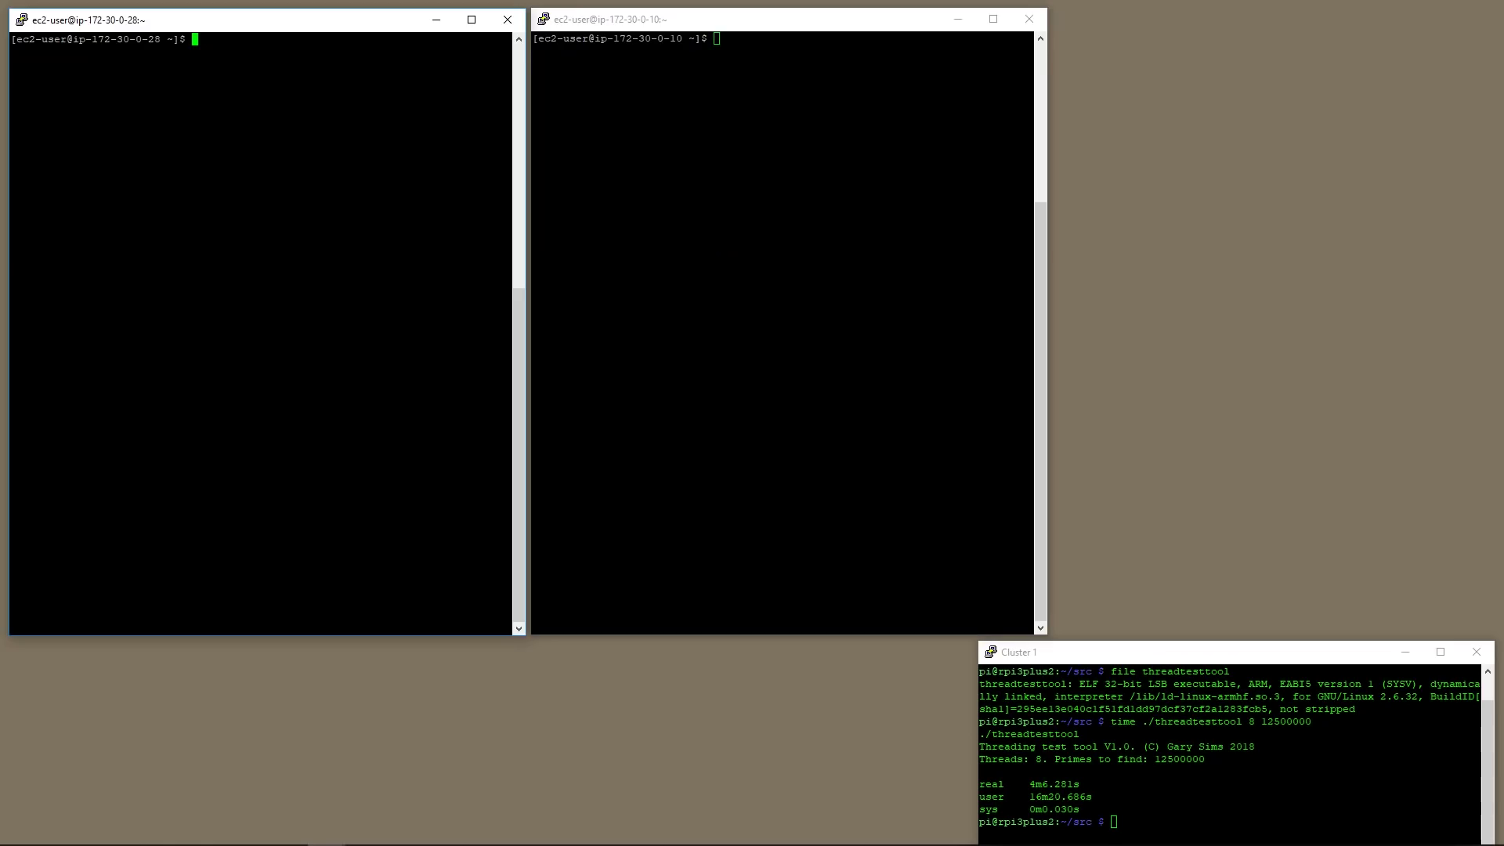
pyautogui.hotkey('alt', 'Tab')
pyautogui.hotkey('alt', 'Tab')
pyautogui.write('time ./threadtesttool 8 12500000')
pyautogui.click(716, 38)
pyautogui.write('time ./threadtesttool 8 12500000')
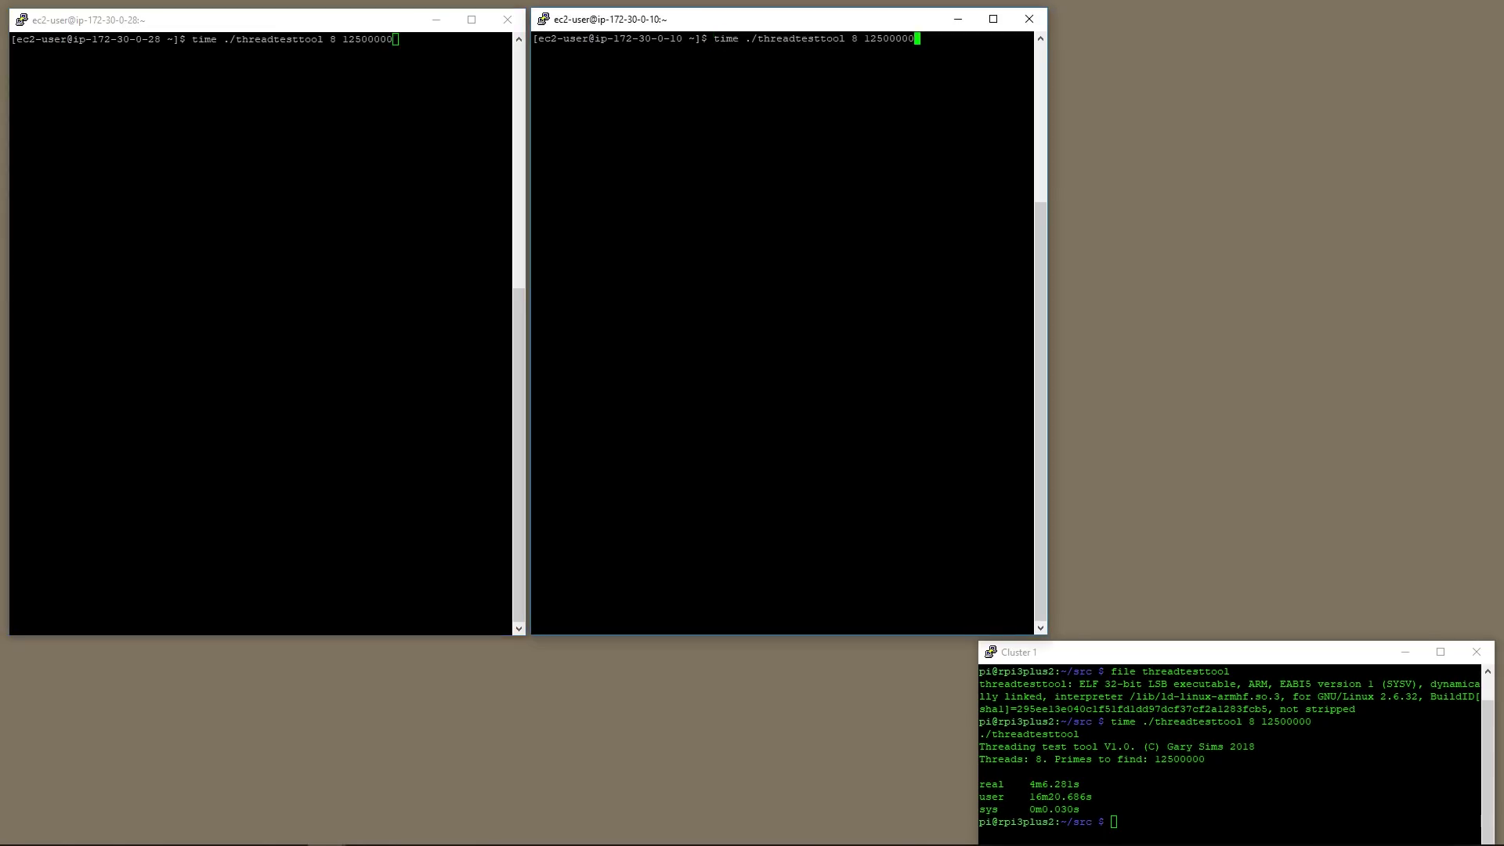
pyautogui.hotkey('alt', 'Tab')
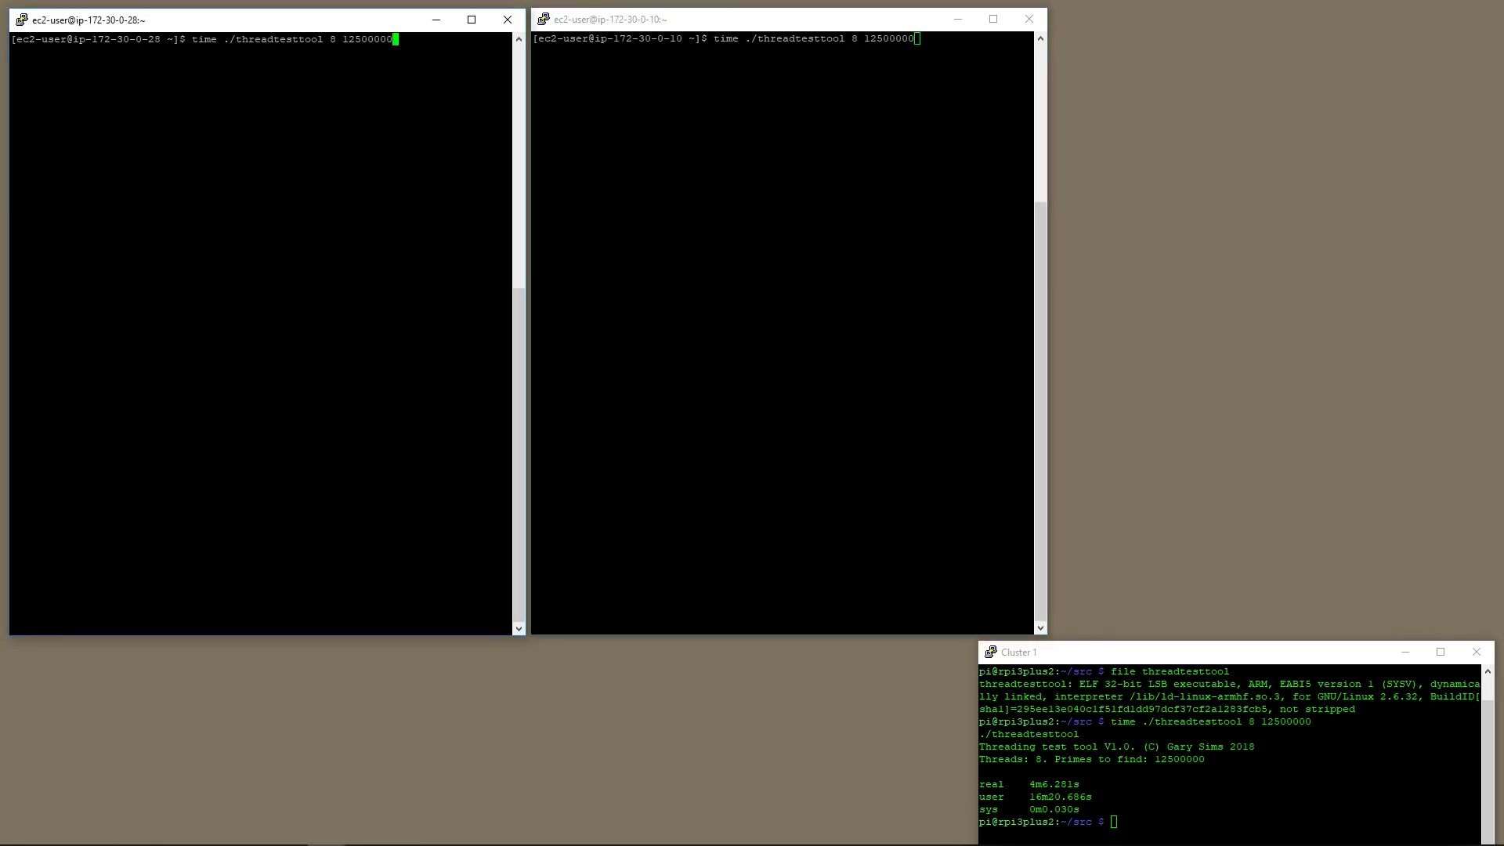
pyautogui.press('Return')
pyautogui.hotkey('alt', 'Tab')
pyautogui.press('Return')
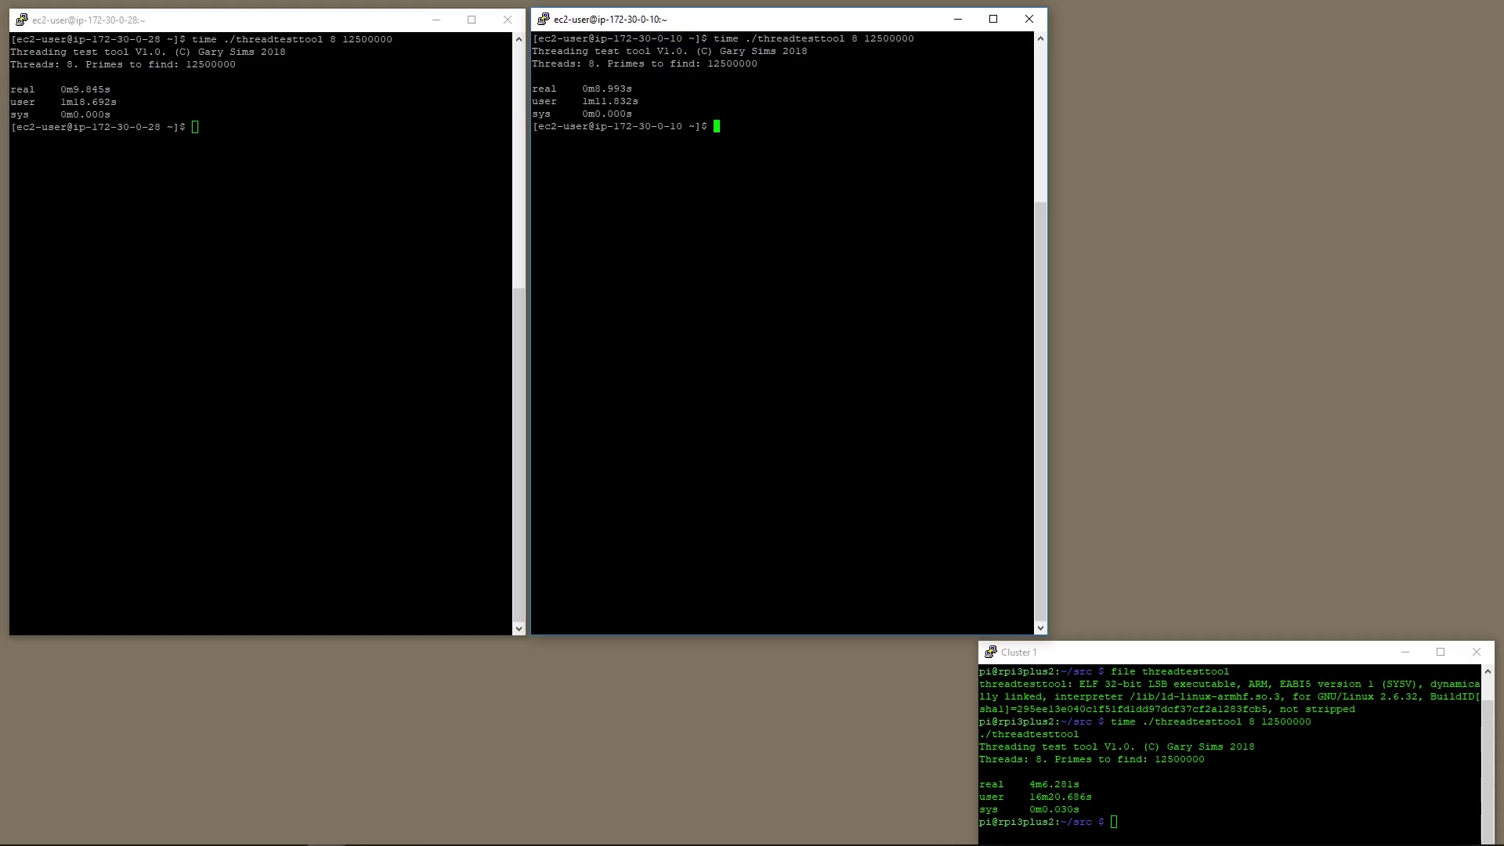
# - Compare the real run times of the two instances by highlighting the seconds in each terminal's output
pyautogui.click(69, 89)
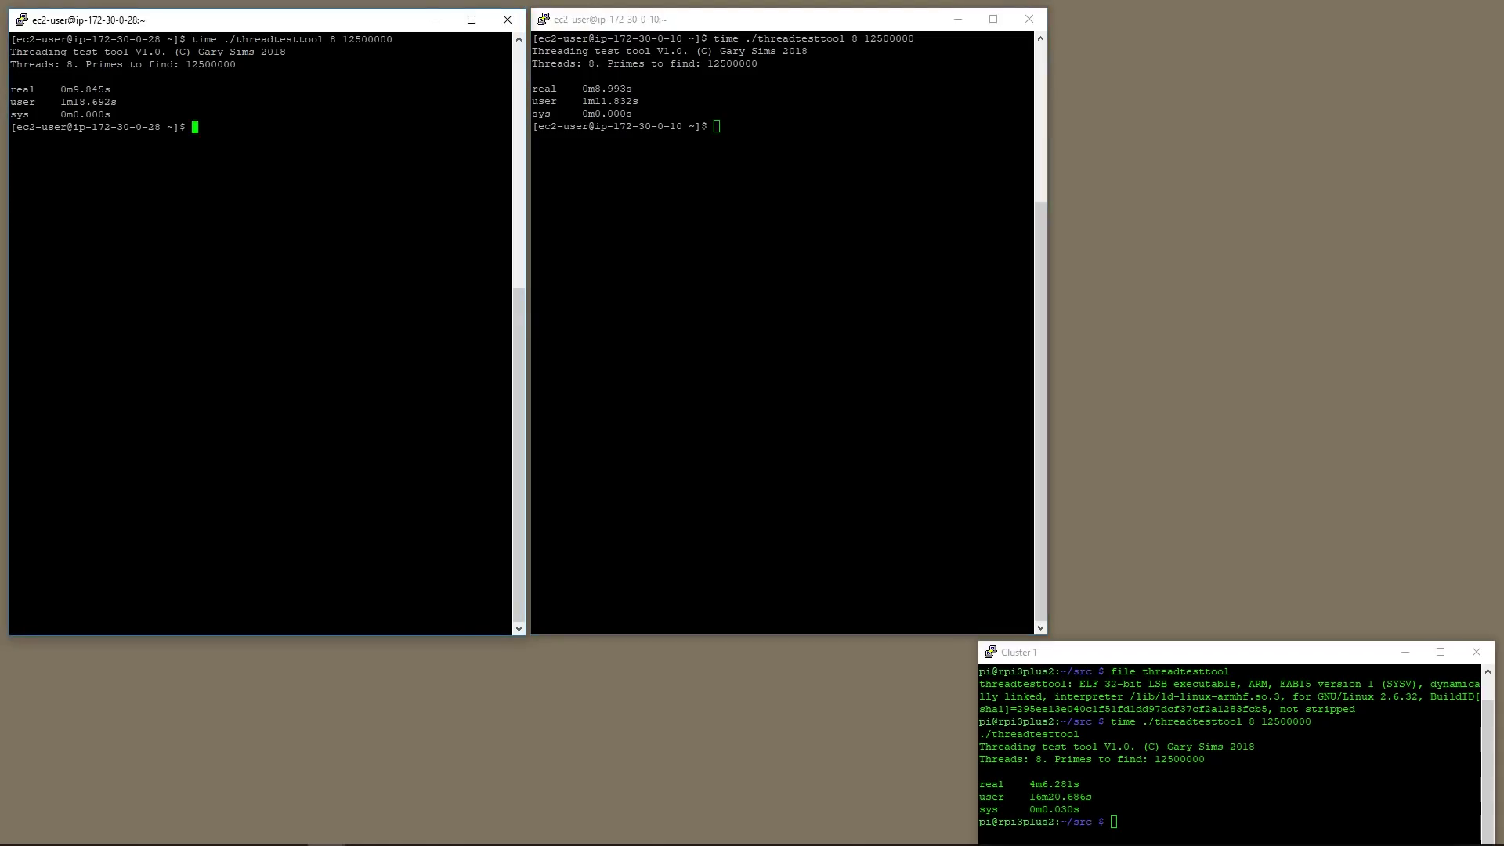
pyautogui.moveTo(74, 89); pyautogui.dragTo(91, 90)
pyautogui.click(717, 126)
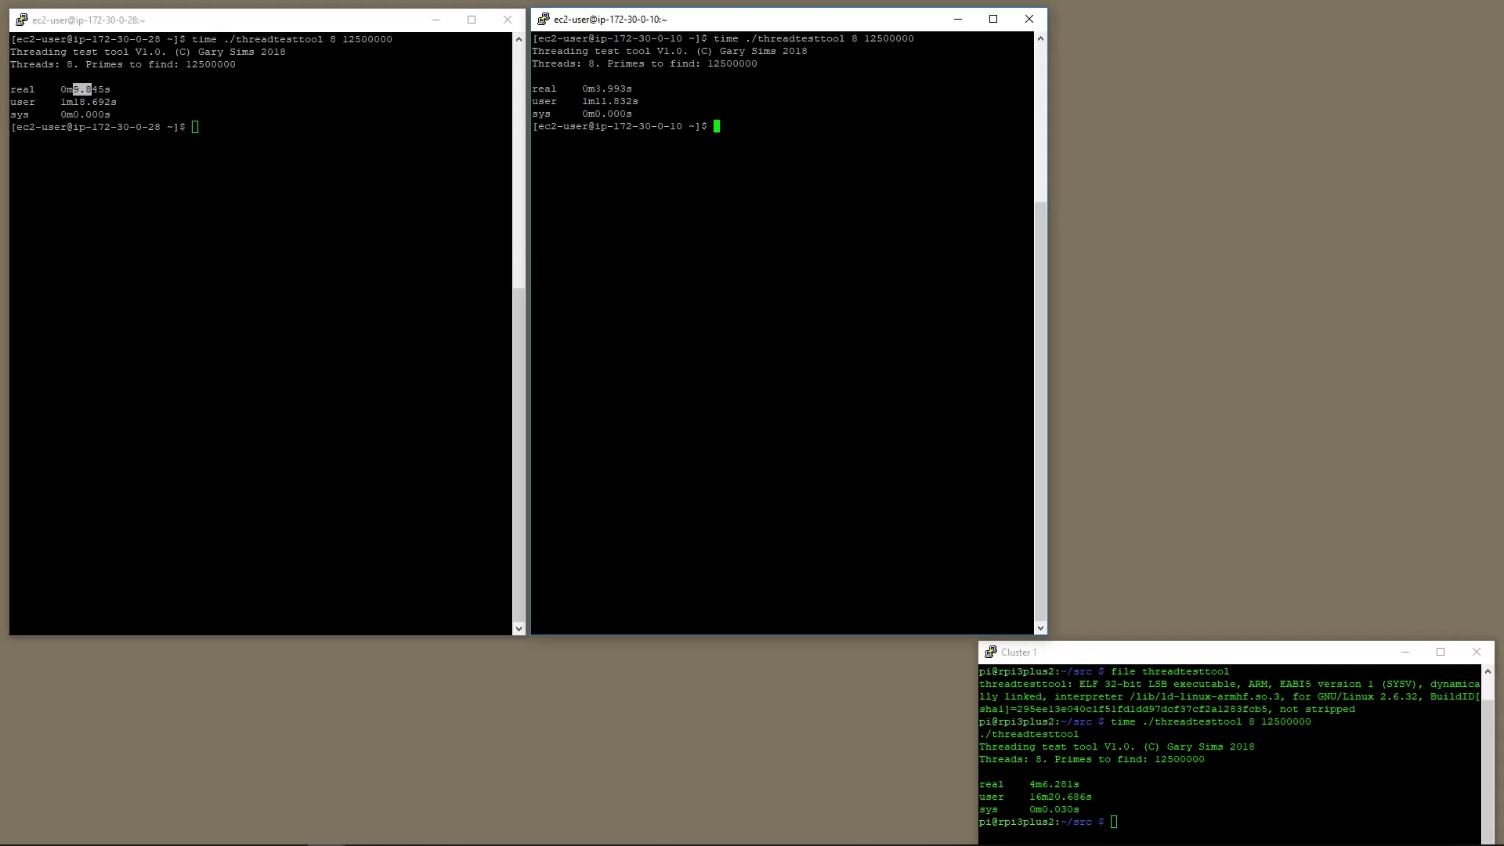
pyautogui.moveTo(596, 89); pyautogui.dragTo(613, 89)
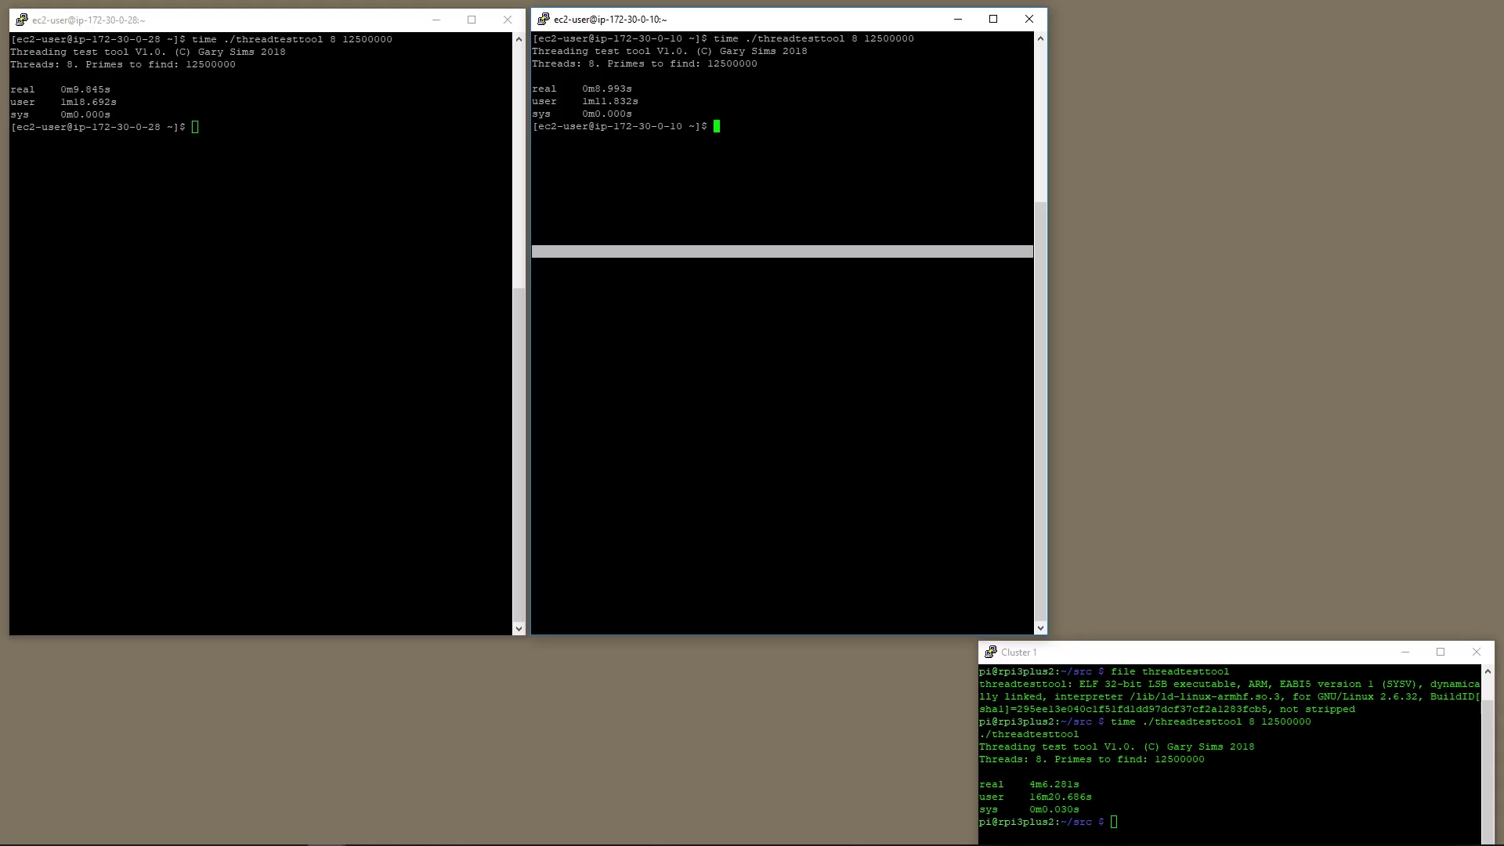
pyautogui.hotkey('alt', 'Tab')
pyautogui.moveTo(74, 89); pyautogui.dragTo(92, 90)
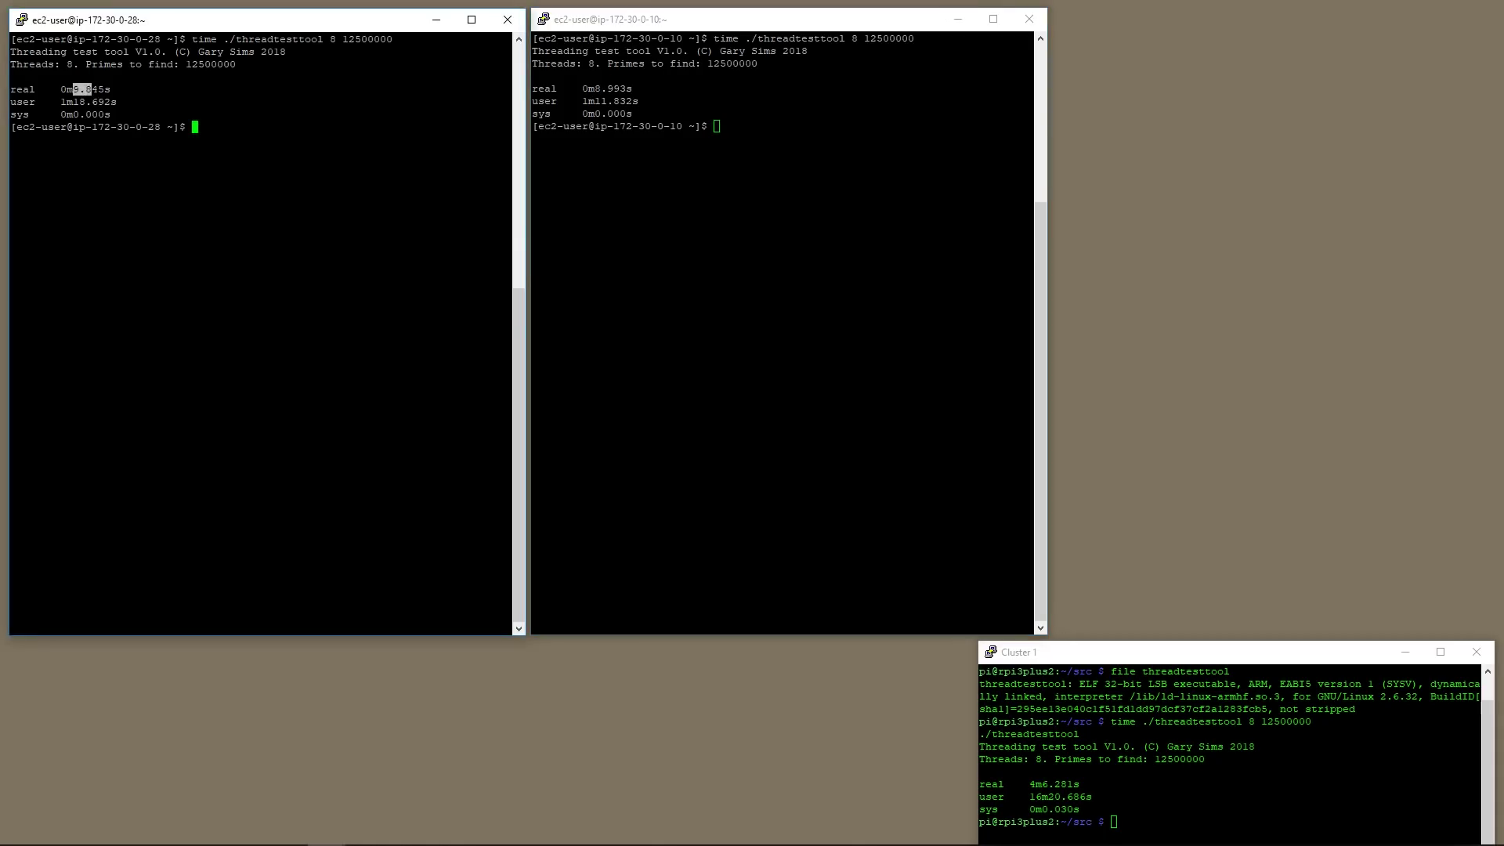
pyautogui.click(616, 89)
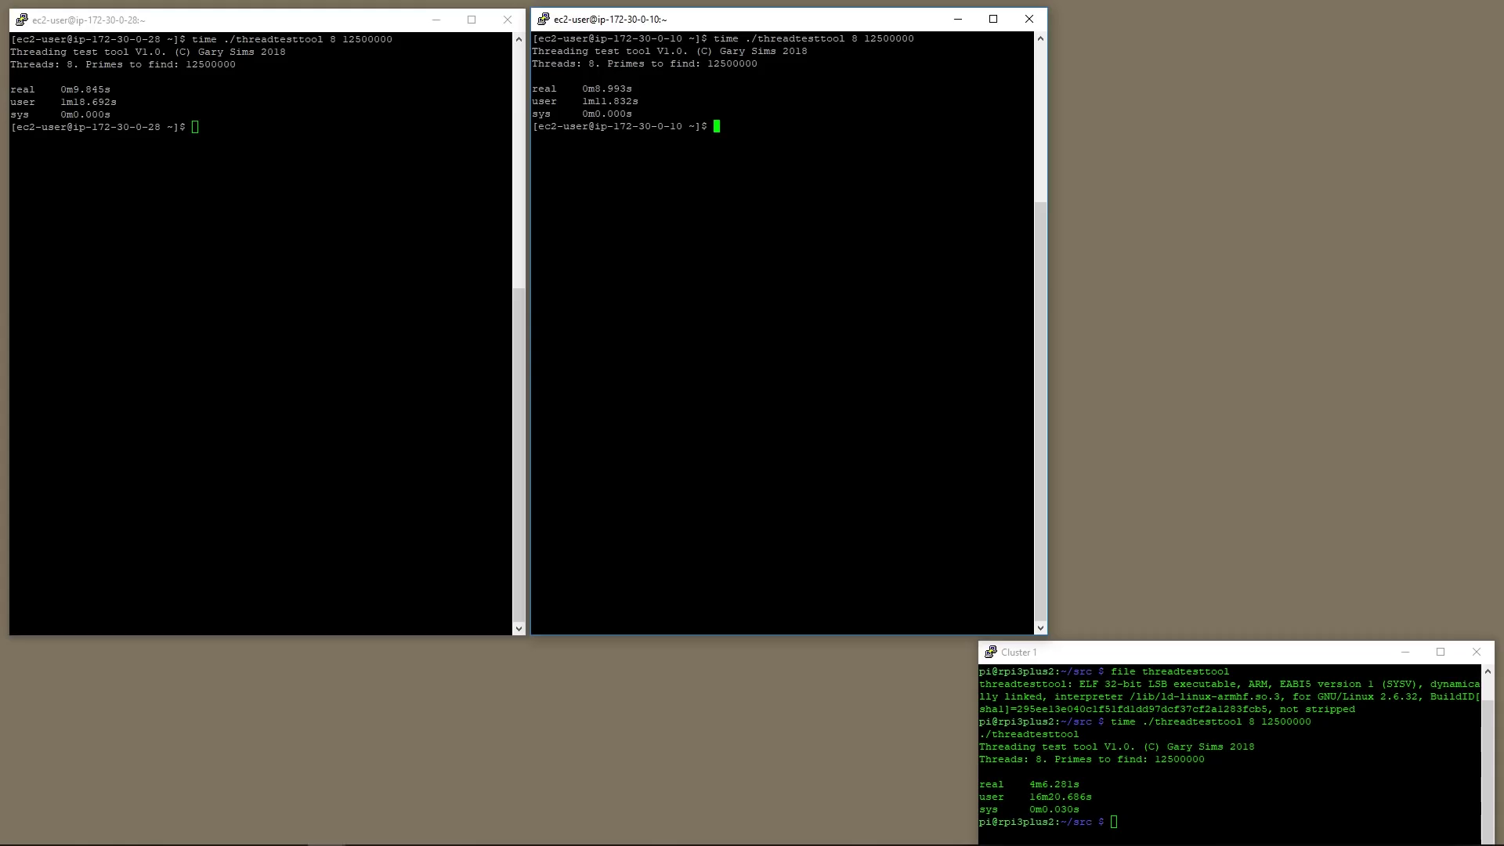
# - Bring the Cluster 1 terminal over the two instance windows and compare its binary type and real run time with theirs
pyautogui.click(1113, 820)
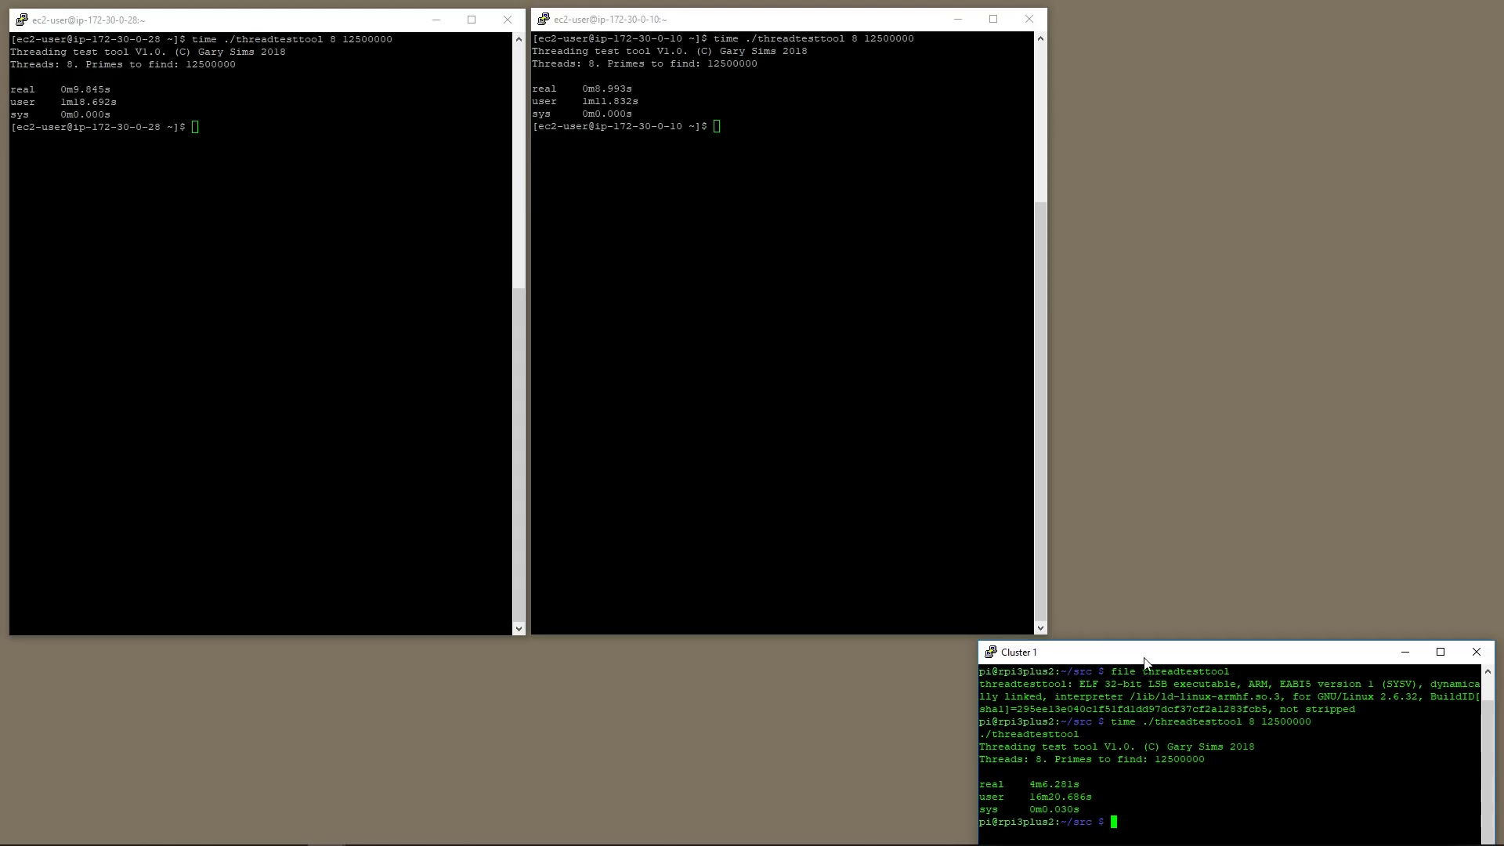
pyautogui.moveTo(1148, 661); pyautogui.dragTo(580, 141)
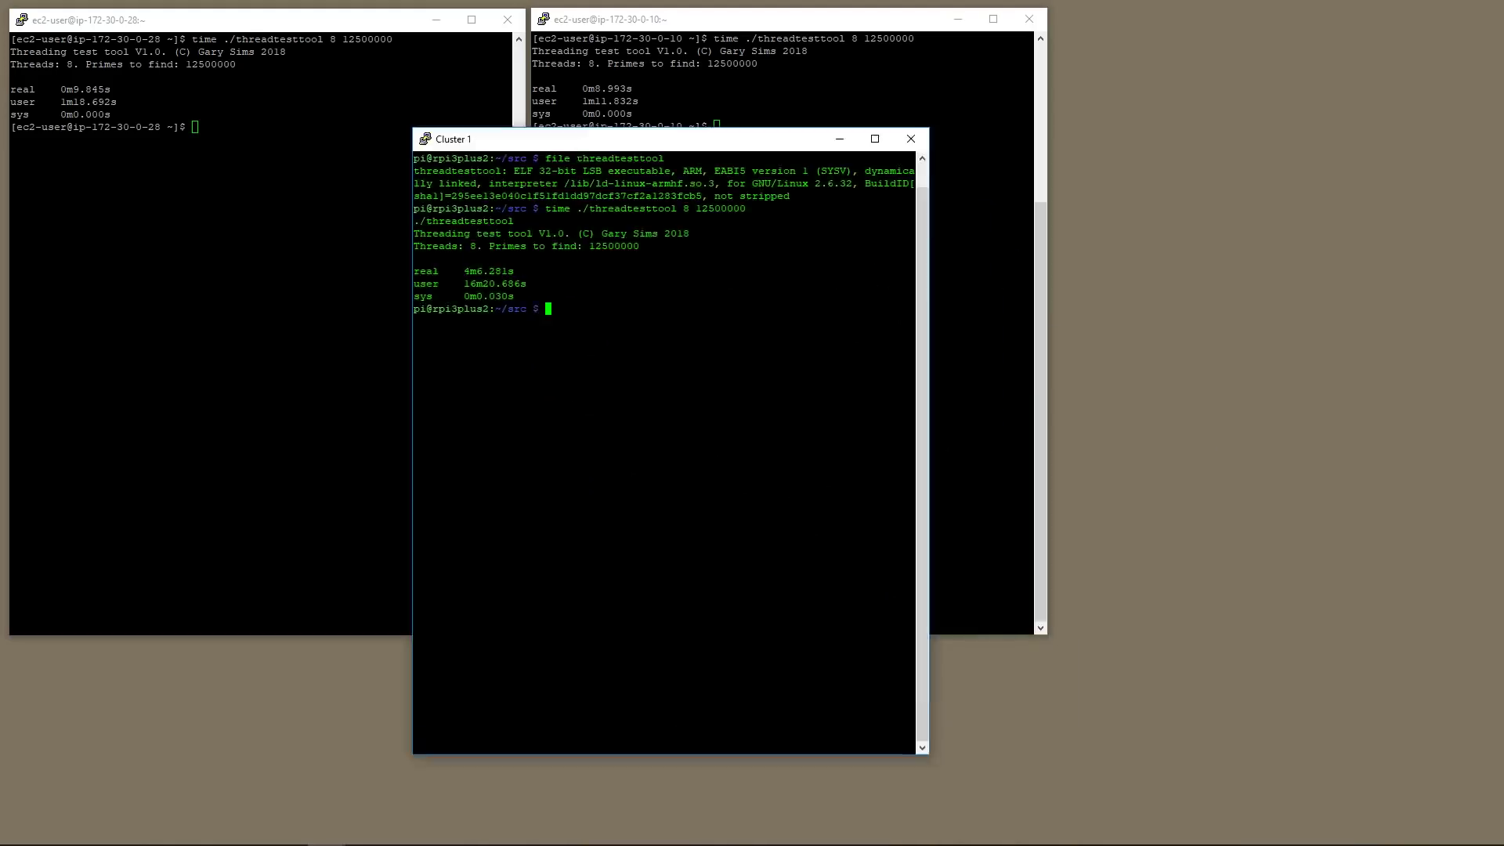
pyautogui.moveTo(539, 171); pyautogui.dragTo(557, 171)
pyautogui.moveTo(683, 170); pyautogui.dragTo(701, 170)
pyautogui.click(693, 171)
pyautogui.moveTo(463, 271); pyautogui.dragTo(478, 271)
pyautogui.hotkey('alt', 'Tab')
pyautogui.hotkey('alt', 'Tab')
pyautogui.hotkey('alt', 'Tab')
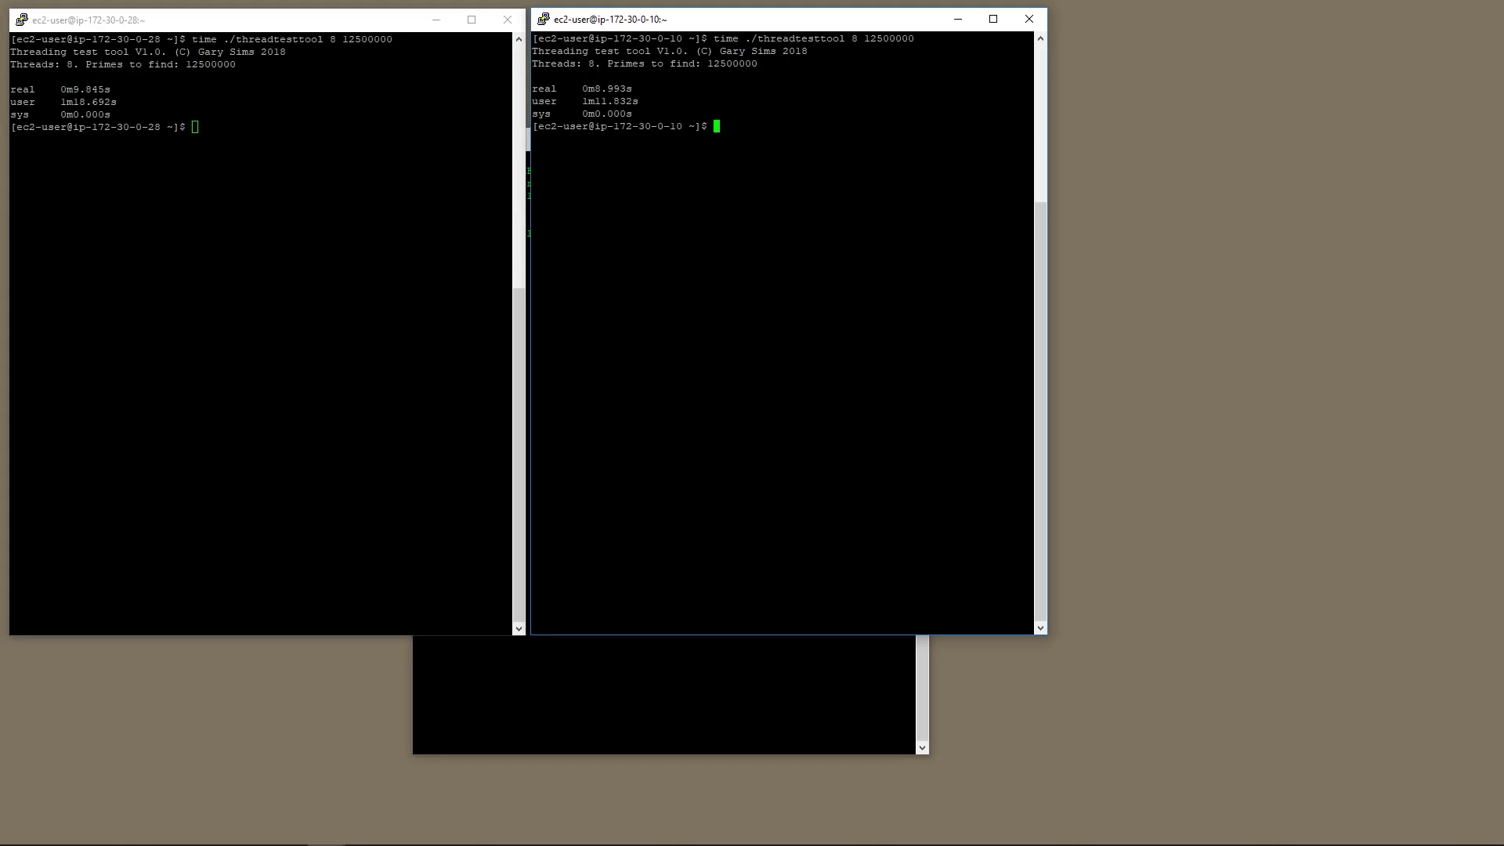
pyautogui.hotkey('alt', 'Tab')
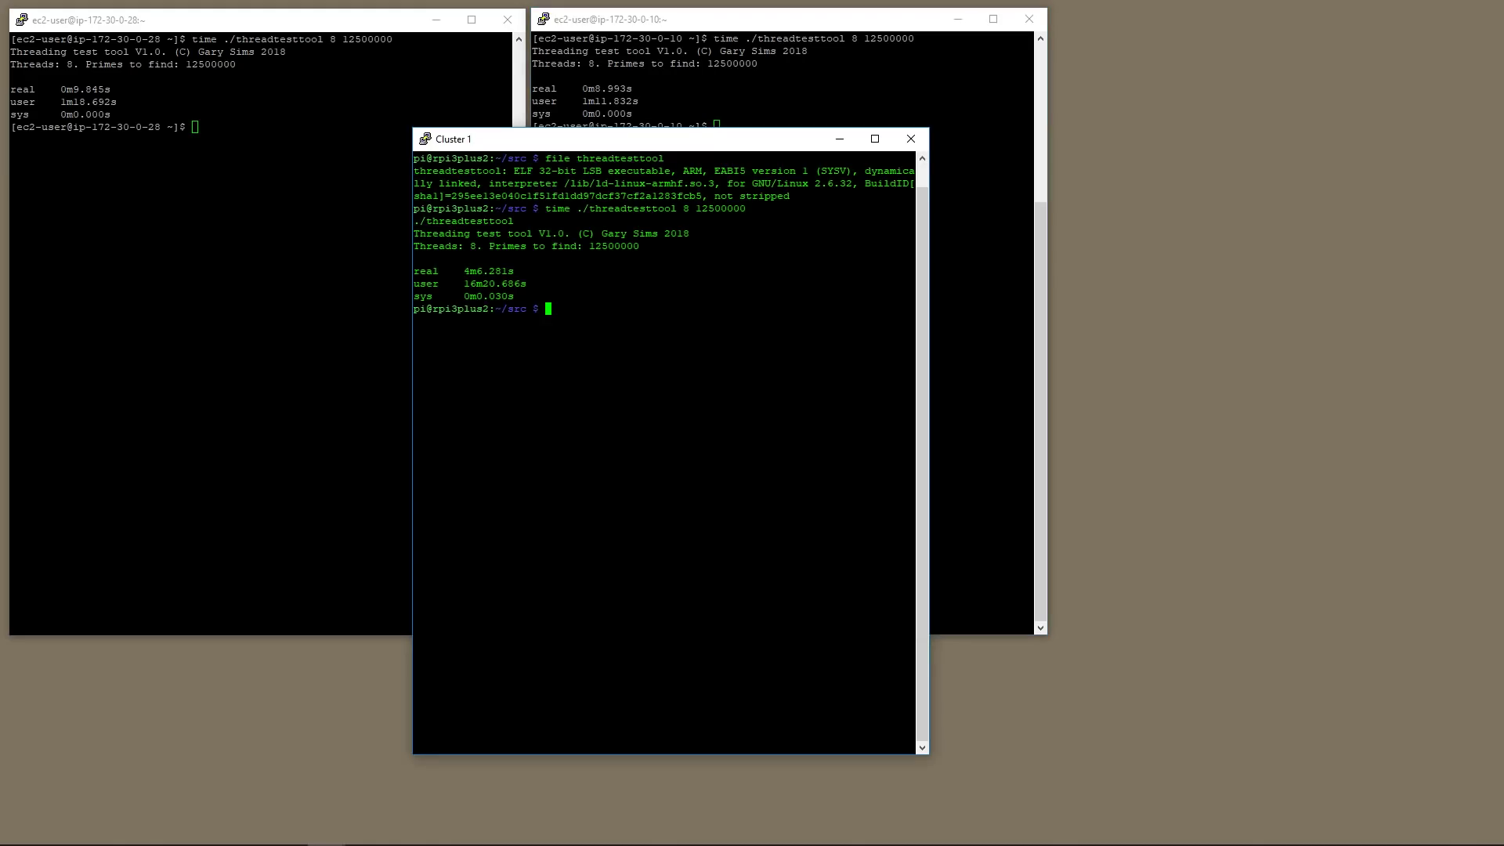
# - Move the Cluster 1 terminal back below the instance windows and return to the ip-172-30-0-28 session
pyautogui.moveTo(661, 148); pyautogui.dragTo(1166, 674)
pyautogui.hotkey('alt', 'Tab')
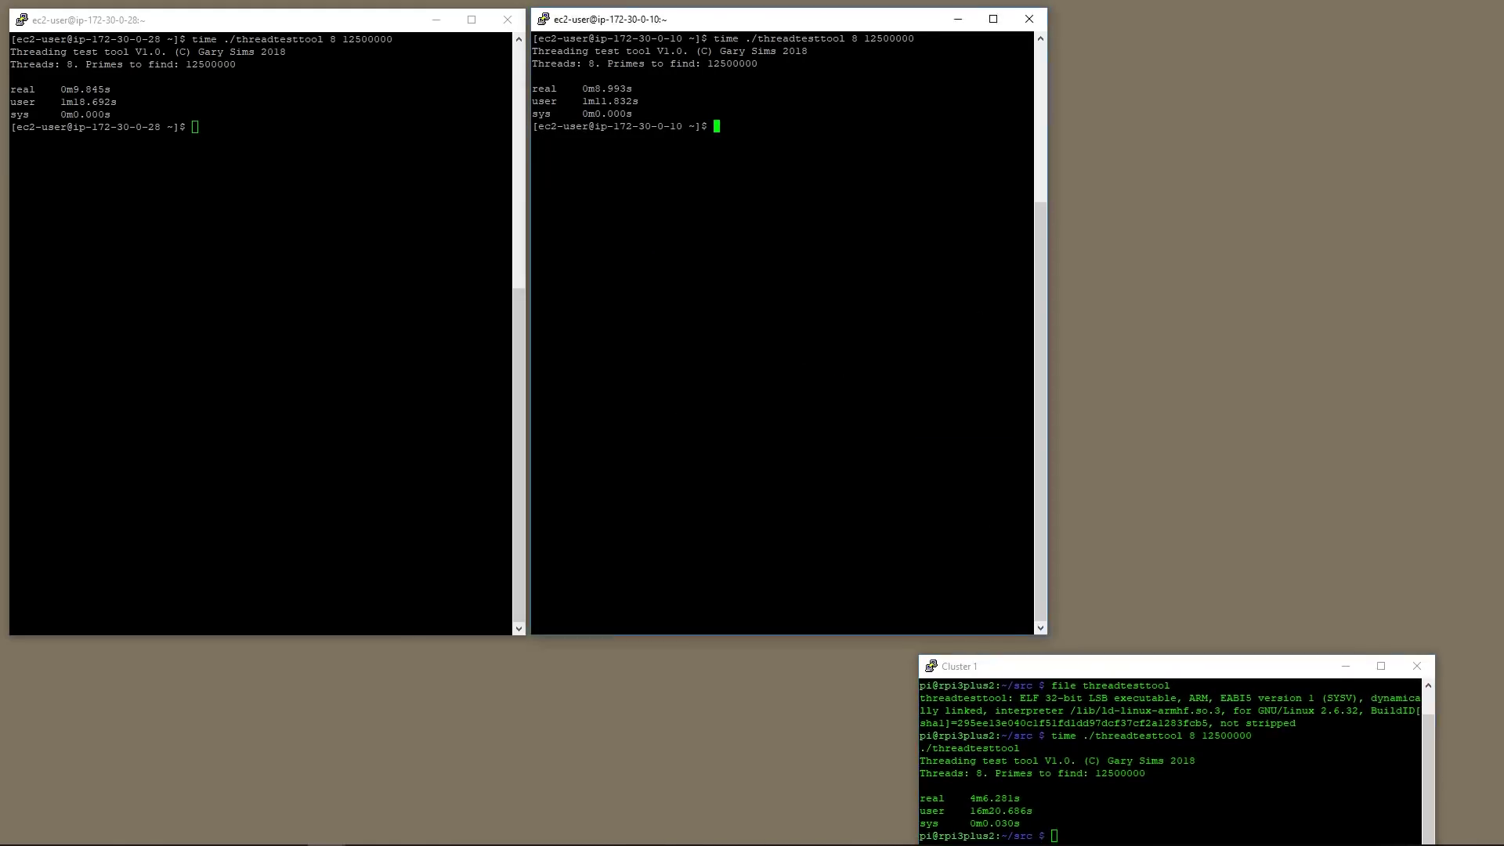
pyautogui.hotkey('alt', 'Tab')
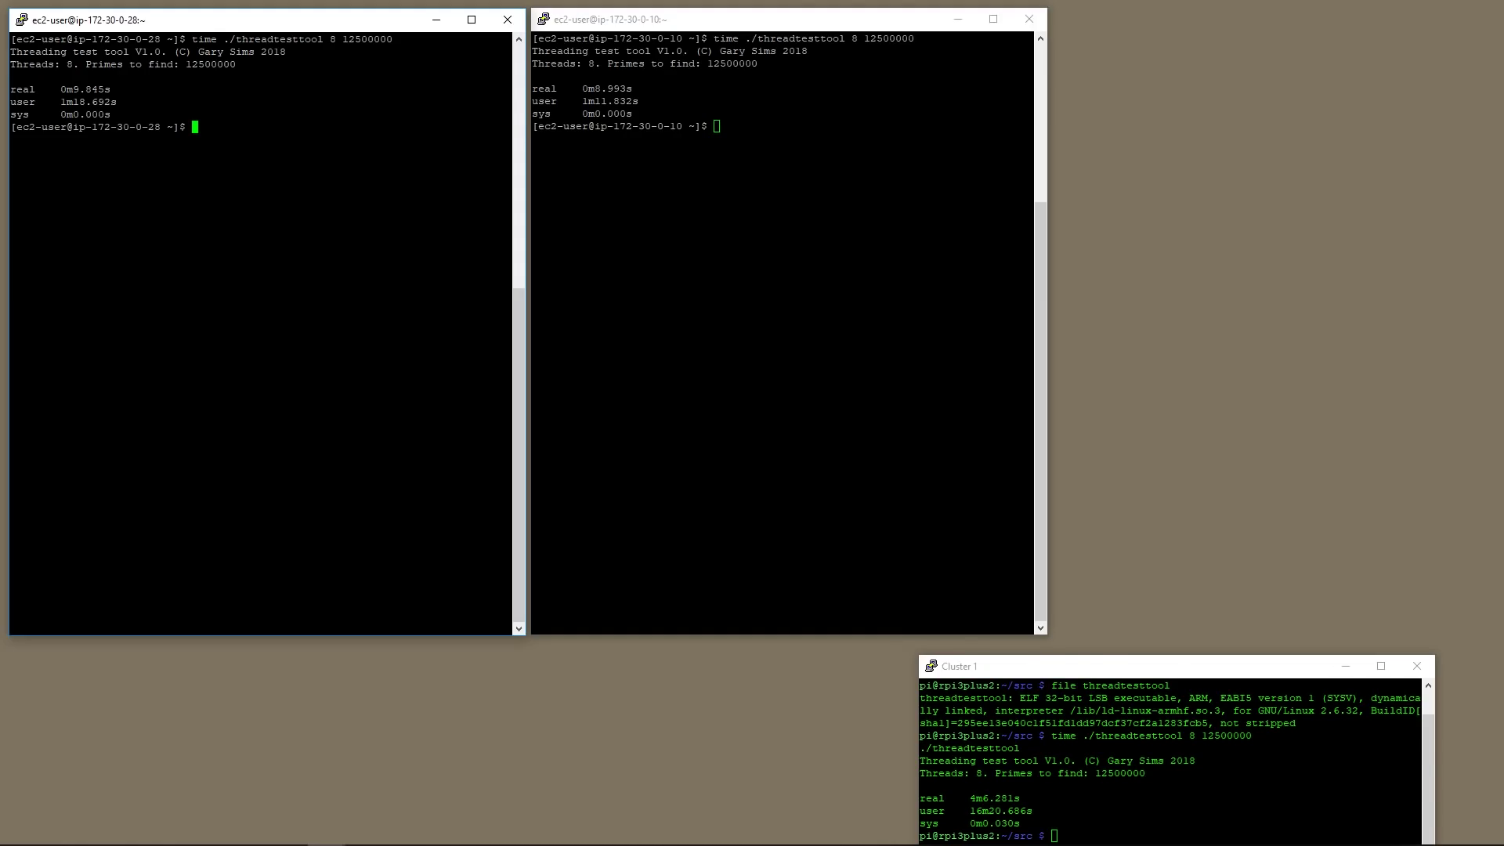